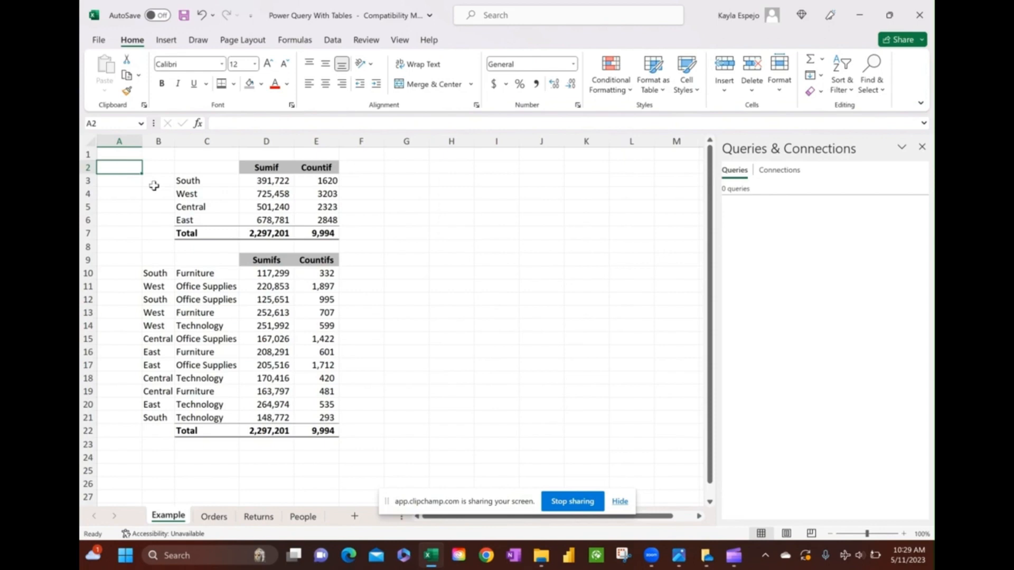
- Examine the SUMIF and COUNTIF formulas for the South region in the summary table
{"action": "left_click", "coordinate": [264, 183]}
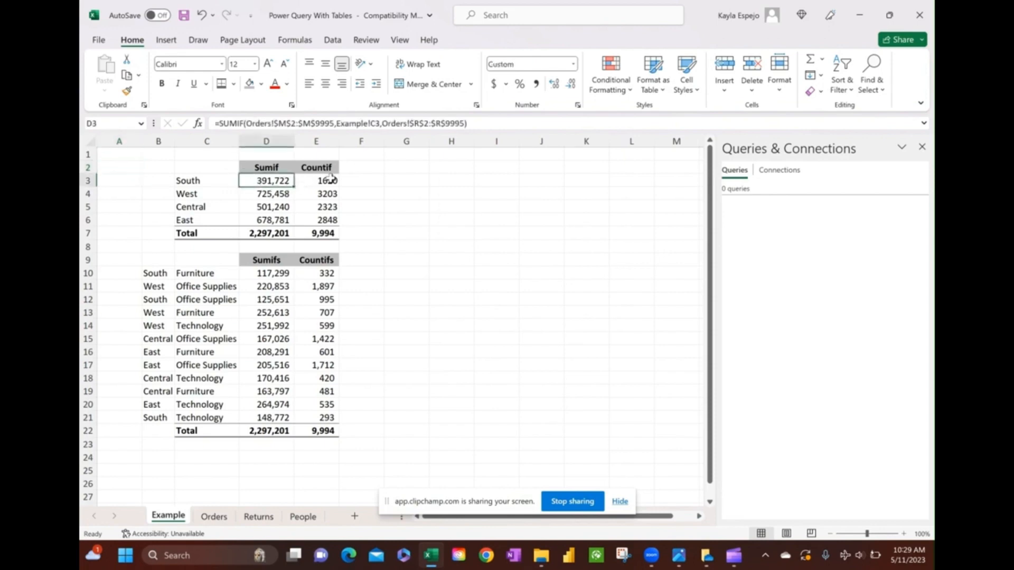
{"action": "left_click", "coordinate": [331, 179]}
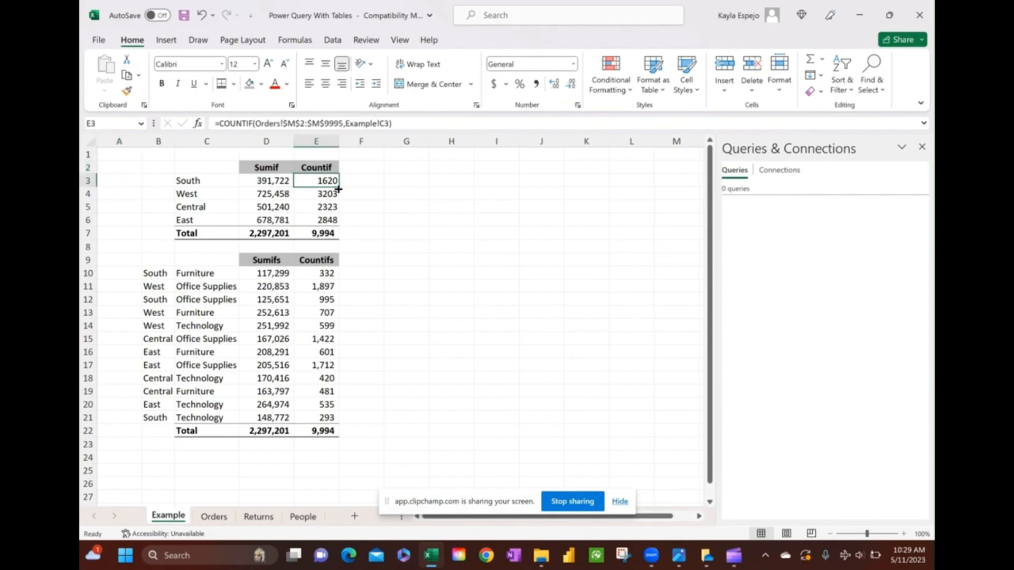
{"action": "left_click", "coordinate": [366, 179]}
{"action": "left_click", "coordinate": [368, 168]}
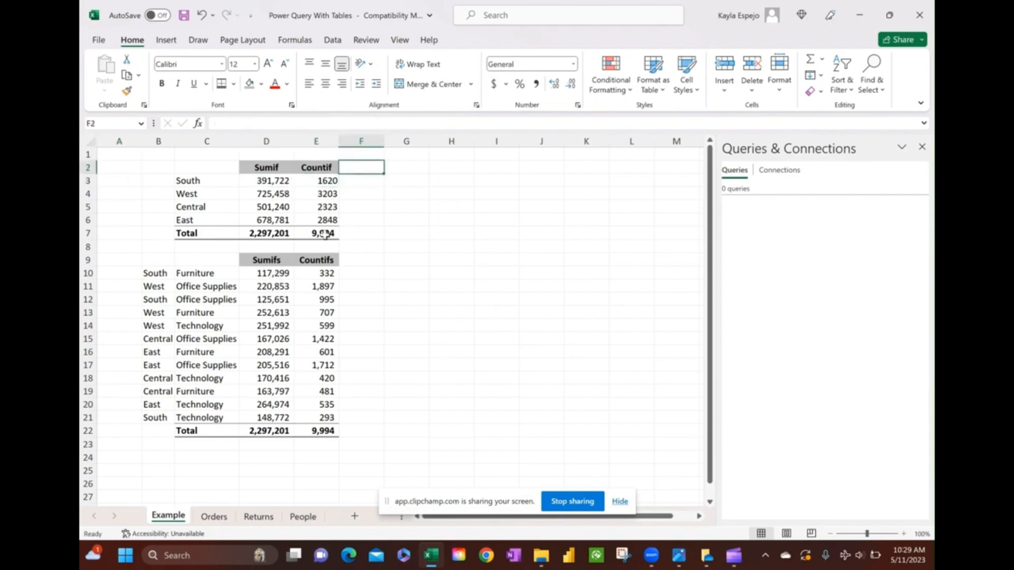
- Load the table on the Orders sheet into the Power Query Editor
{"action": "left_click", "coordinate": [214, 517]}
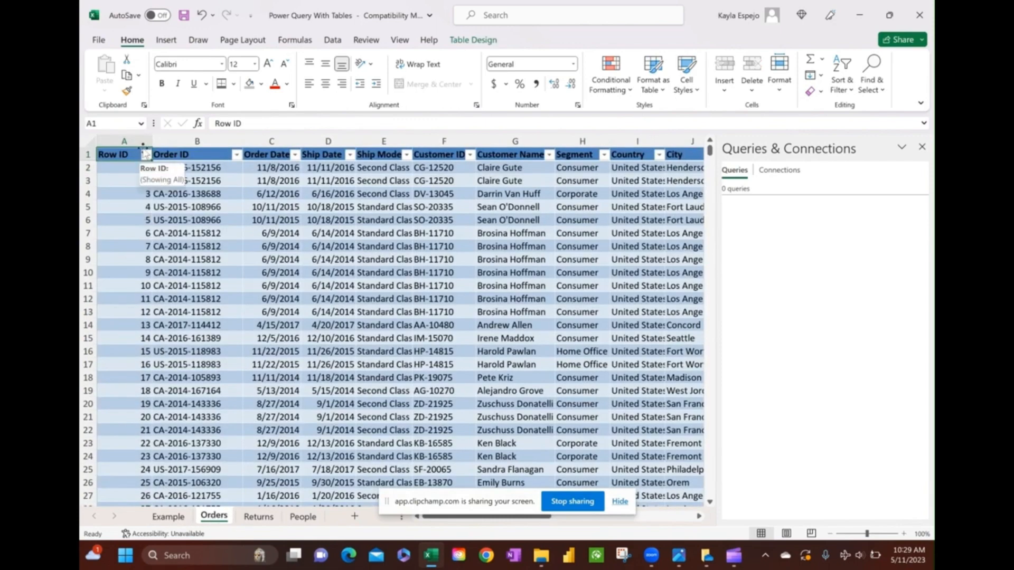
{"action": "left_click", "coordinate": [332, 41]}
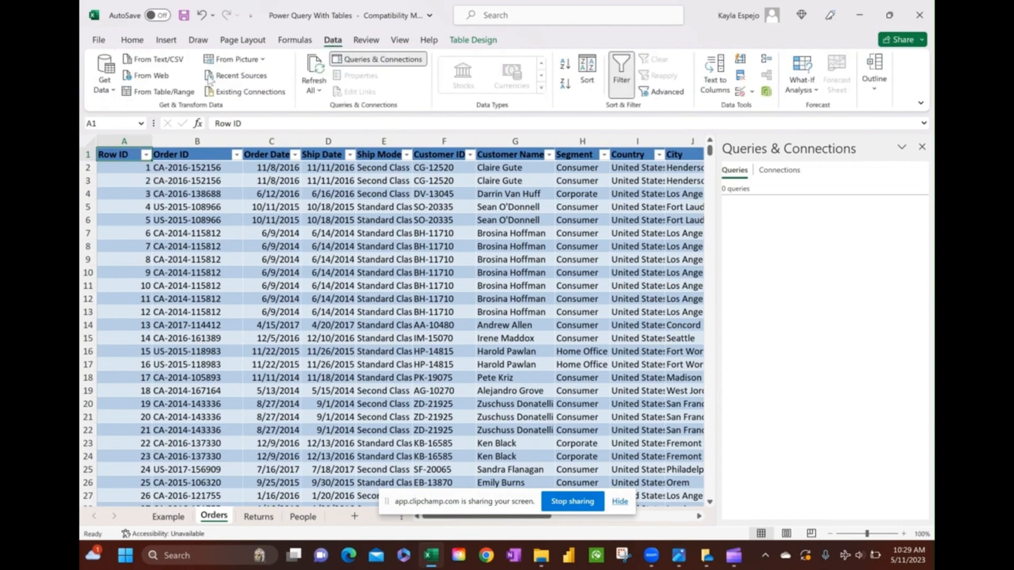
{"action": "left_click", "coordinate": [157, 92]}
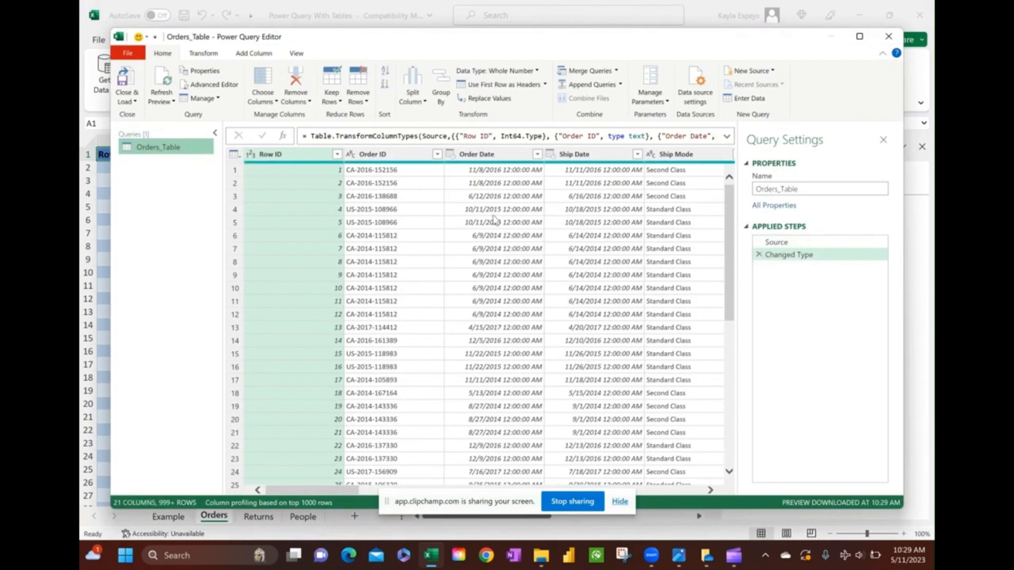
- Start a basic Group By on the orders query and choose Region as the grouping column
{"action": "scroll", "coordinate": [495, 219], "scroll_direction": "right", "scroll_amount": 5}
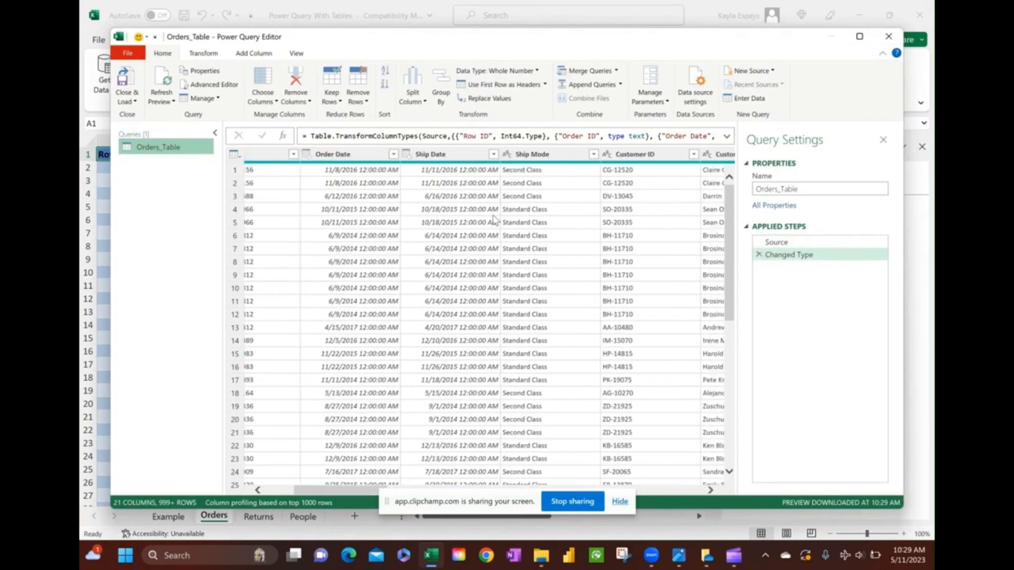
{"action": "scroll", "coordinate": [495, 219], "scroll_direction": "right", "scroll_amount": 3}
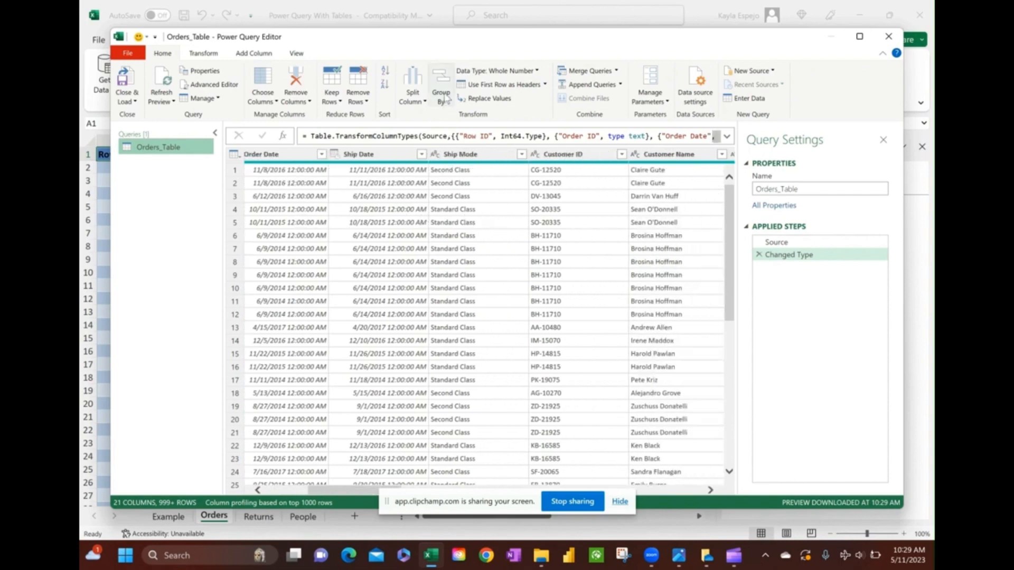
{"action": "scroll", "coordinate": [517, 210], "scroll_direction": "right", "scroll_amount": 6}
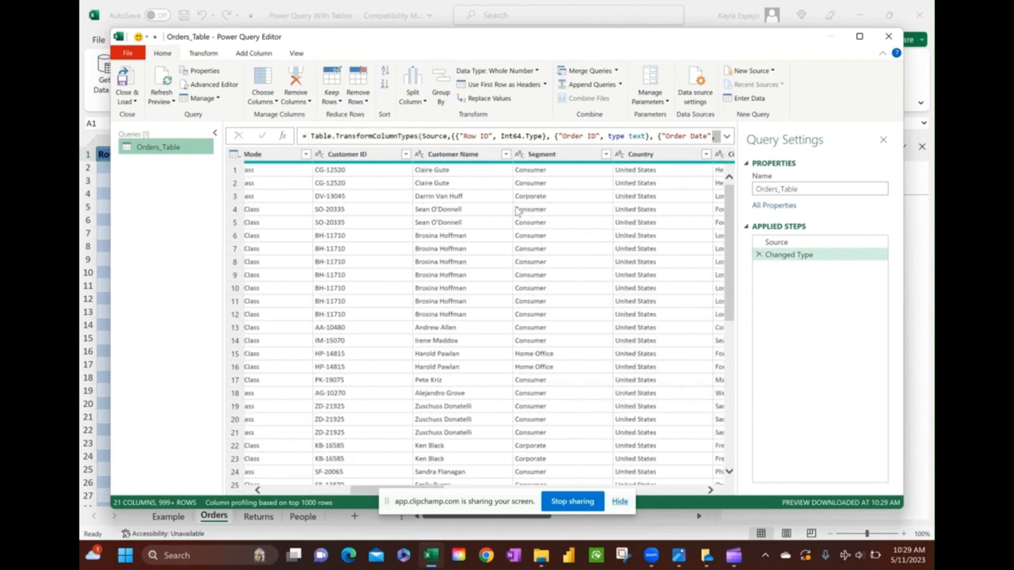
{"action": "scroll", "coordinate": [517, 210], "scroll_direction": "right", "scroll_amount": 3}
{"action": "scroll", "coordinate": [517, 210], "scroll_direction": "right", "scroll_amount": 3}
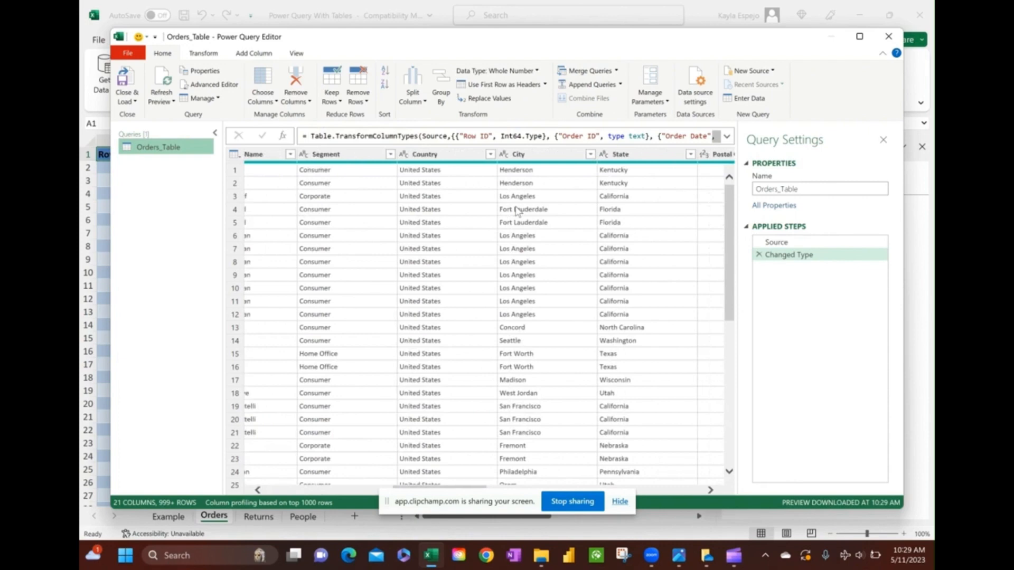
{"action": "scroll", "coordinate": [517, 210], "scroll_direction": "right", "scroll_amount": 3}
{"action": "left_click", "coordinate": [441, 96]}
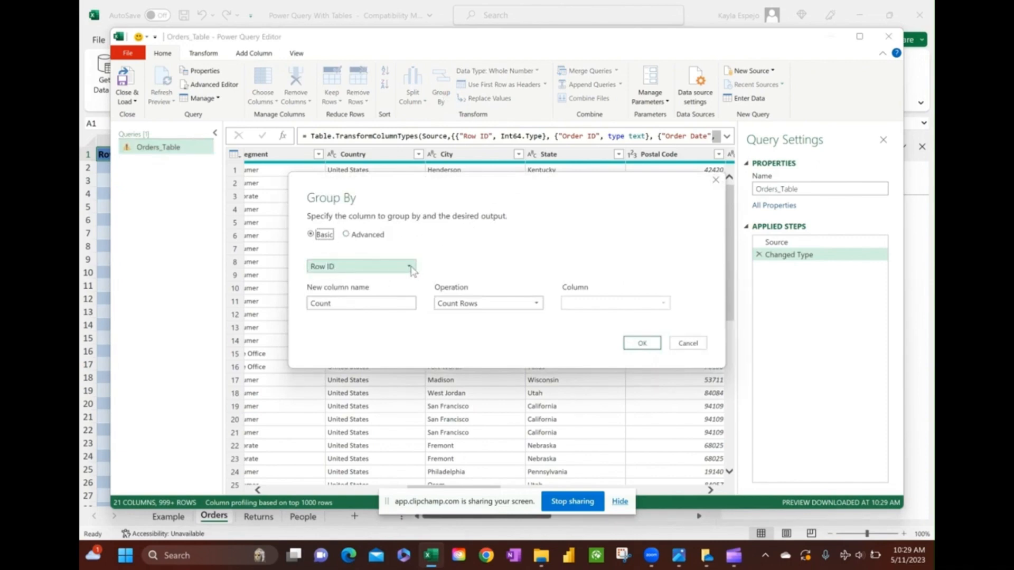
{"action": "left_click", "coordinate": [412, 268]}
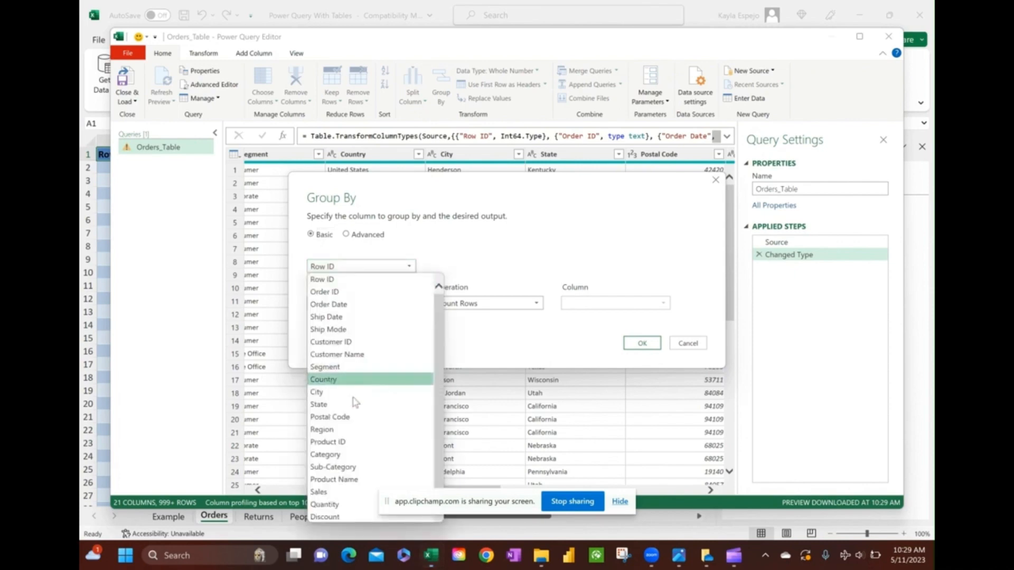
{"action": "left_click", "coordinate": [328, 429]}
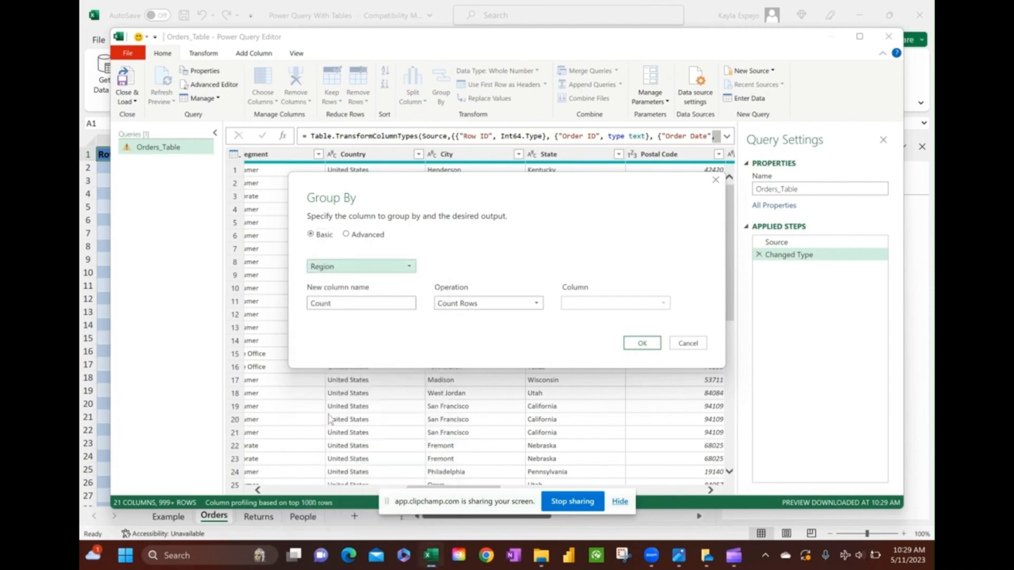
- Name the aggregated column Sumif, define it as the Sum of the Sales column, and apply the grouping
{"action": "double_click", "coordinate": [356, 305]}
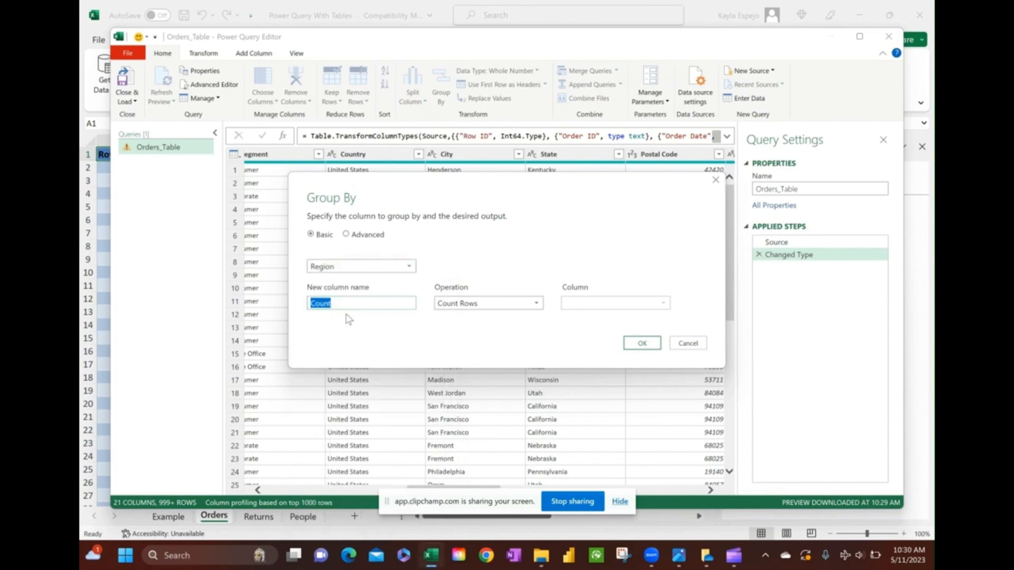
{"action": "type", "text": "Sumif"}
{"action": "left_click", "coordinate": [501, 304]}
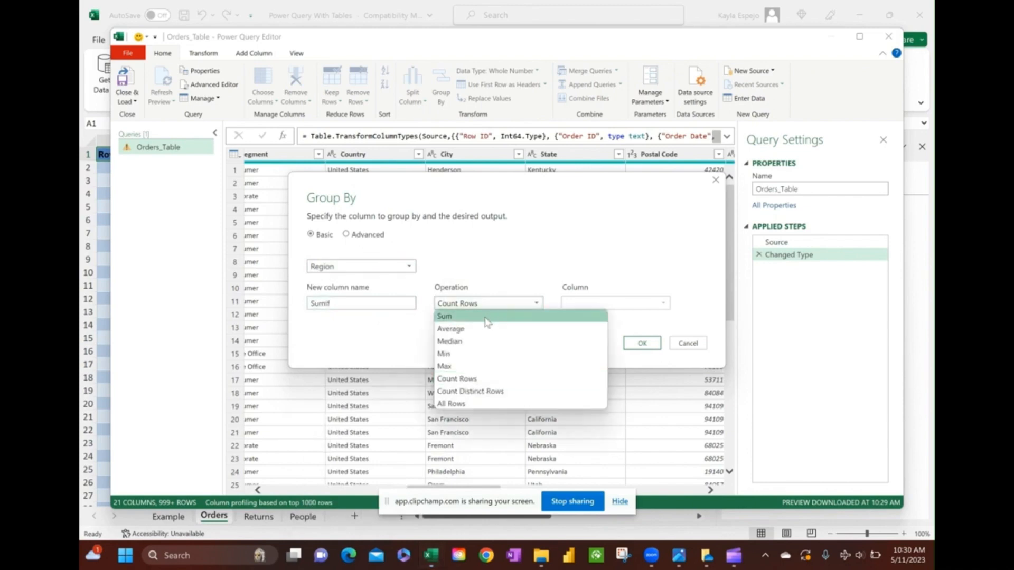
{"action": "left_click", "coordinate": [486, 318]}
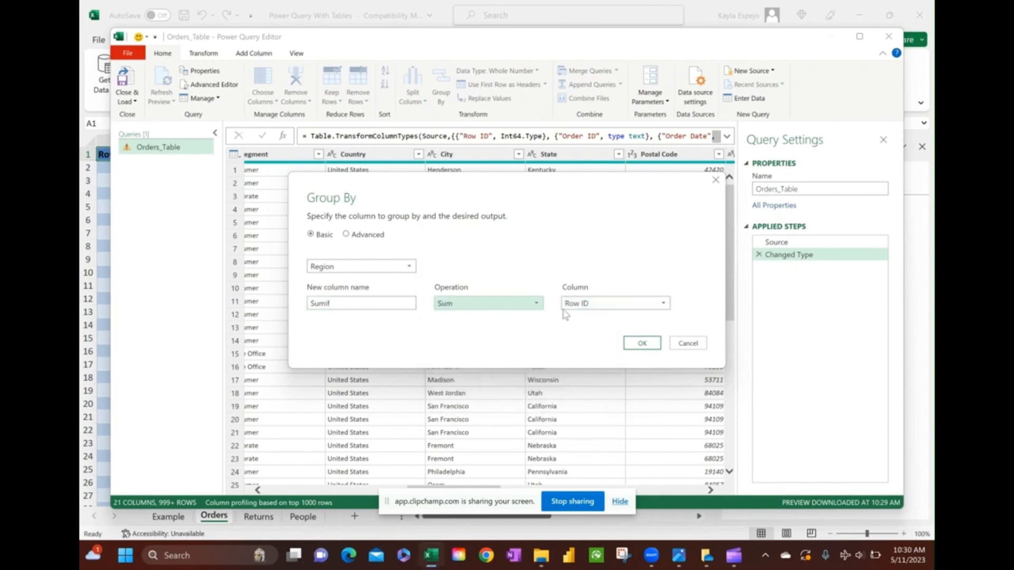
{"action": "left_click", "coordinate": [591, 306]}
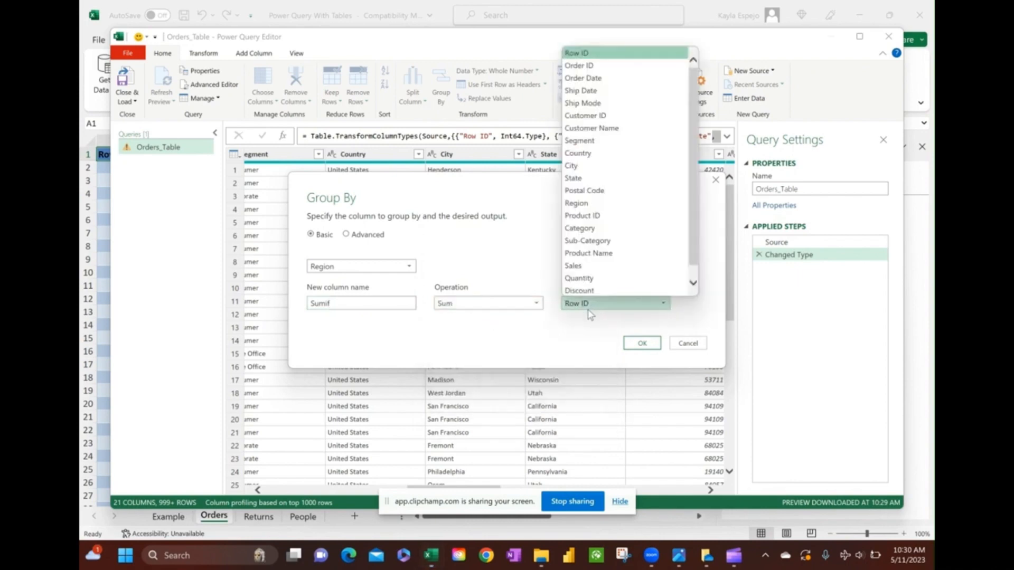
{"action": "left_click", "coordinate": [595, 269]}
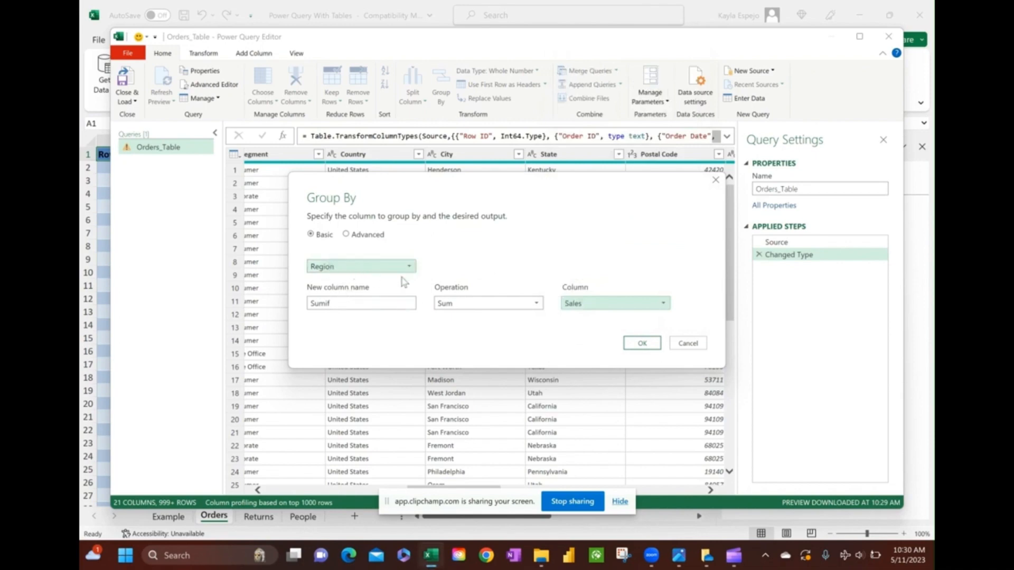
{"action": "left_click", "coordinate": [643, 343]}
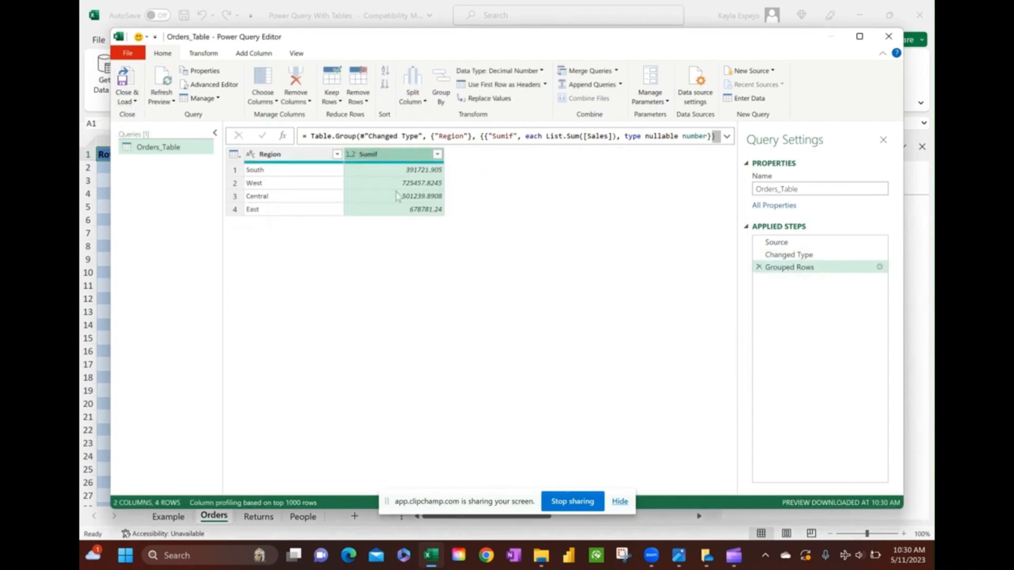
- Load the grouped query as a table into the existing Example worksheet at cell G3
{"action": "left_click", "coordinate": [127, 98]}
{"action": "left_click", "coordinate": [126, 128]}
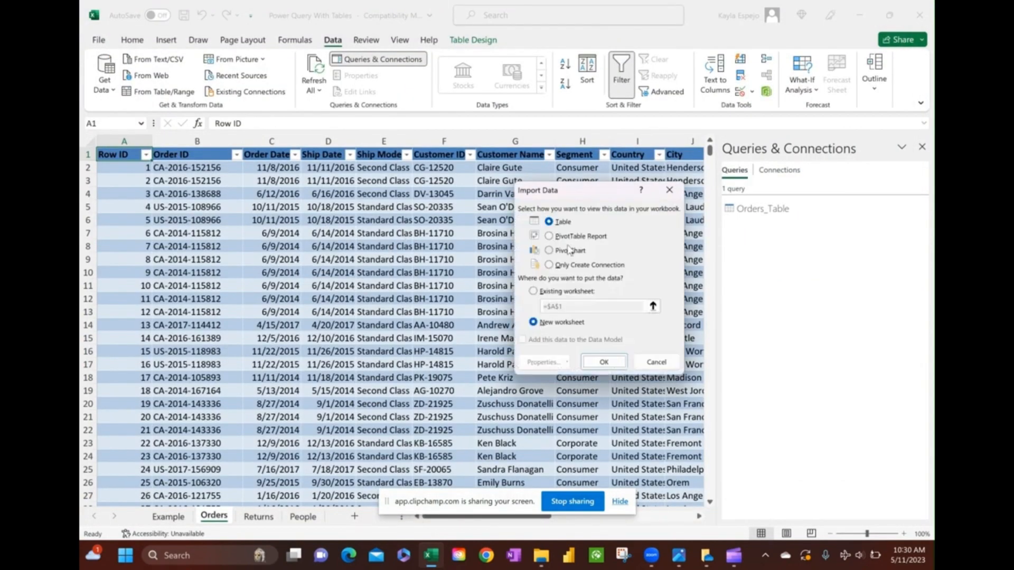
{"action": "left_click", "coordinate": [549, 290]}
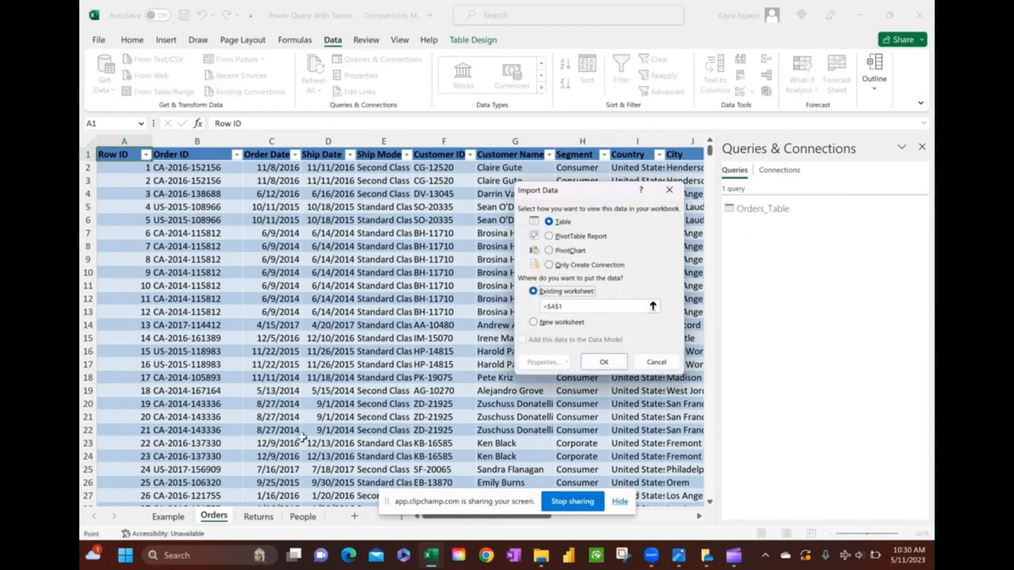
{"action": "left_click", "coordinate": [167, 516]}
{"action": "left_click", "coordinate": [404, 180]}
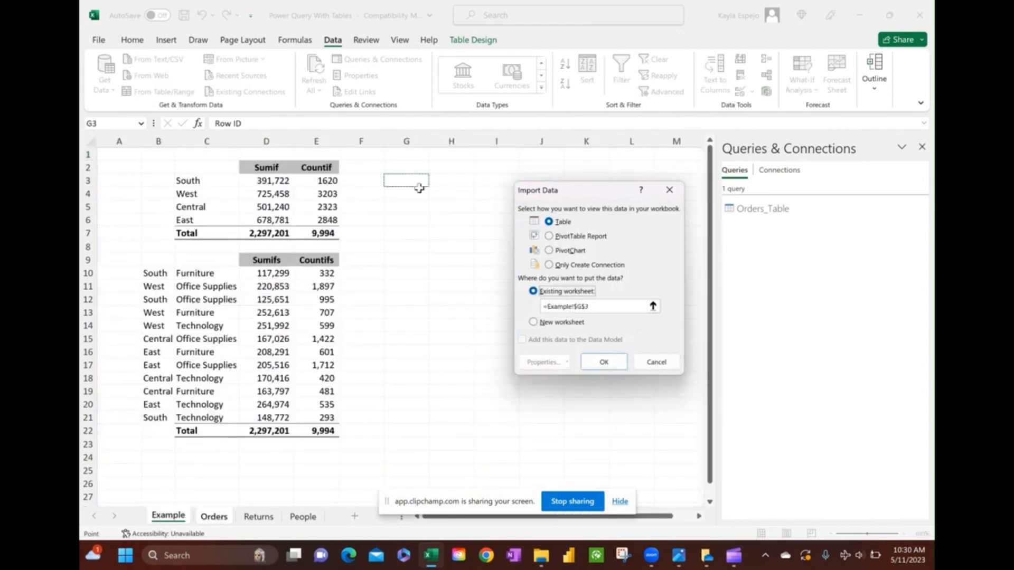
{"action": "left_click", "coordinate": [604, 362]}
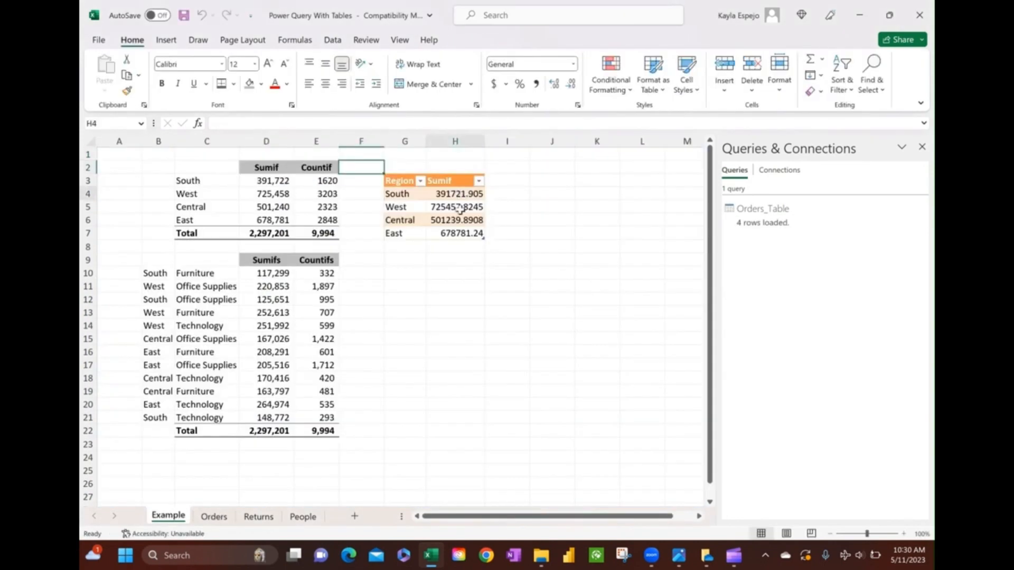
- Format the loaded table's Sumif values in comma style with no decimal places
{"action": "left_click_drag", "start_coordinate": [455, 193], "coordinate": [454, 233]}
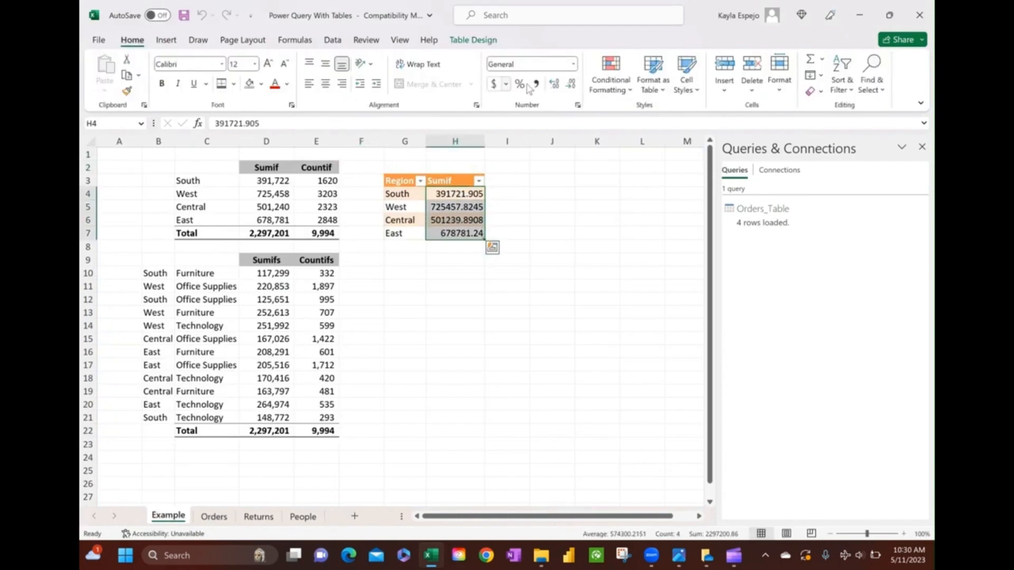
{"action": "left_click", "coordinate": [536, 83]}
{"action": "left_click", "coordinate": [572, 86]}
{"action": "left_click", "coordinate": [572, 86]}
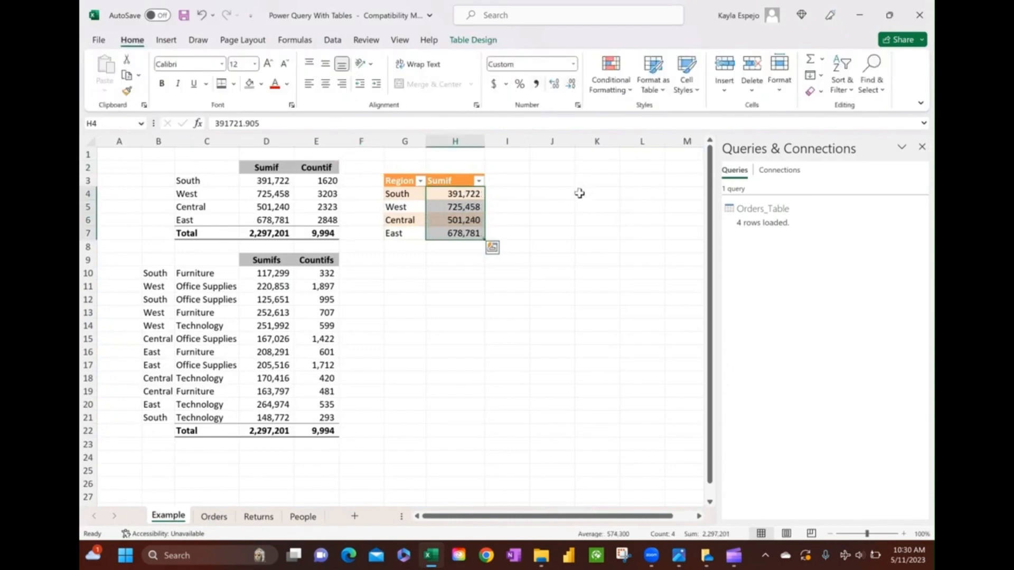
- Edit the Grouped Rows step of the Orders_Table query so its output column is Countif using Count Rows
{"action": "double_click", "coordinate": [773, 218]}
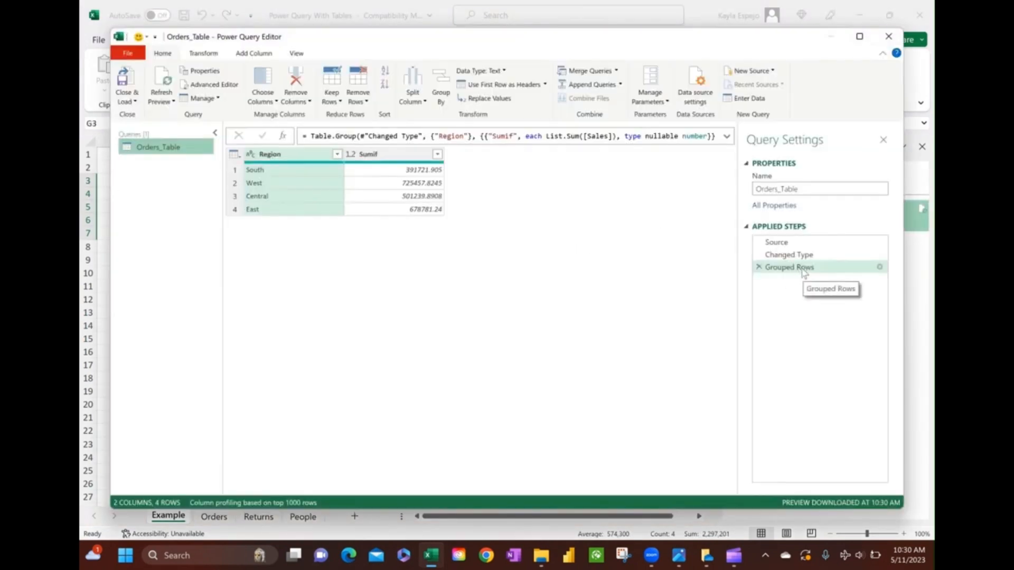
{"action": "left_click", "coordinate": [880, 267]}
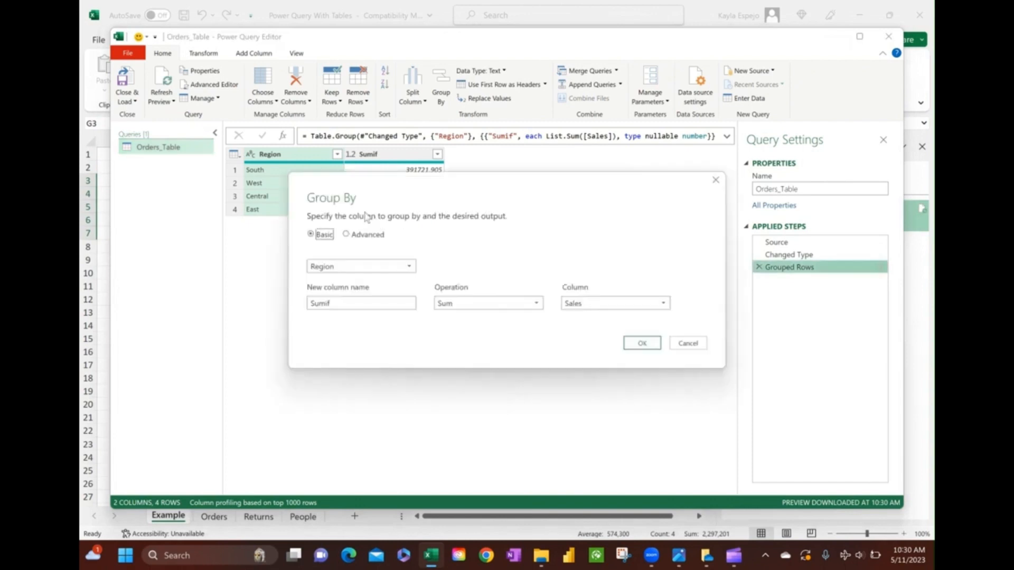
{"action": "double_click", "coordinate": [350, 305]}
{"action": "type", "text": "Count"}
{"action": "left_click", "coordinate": [483, 304]}
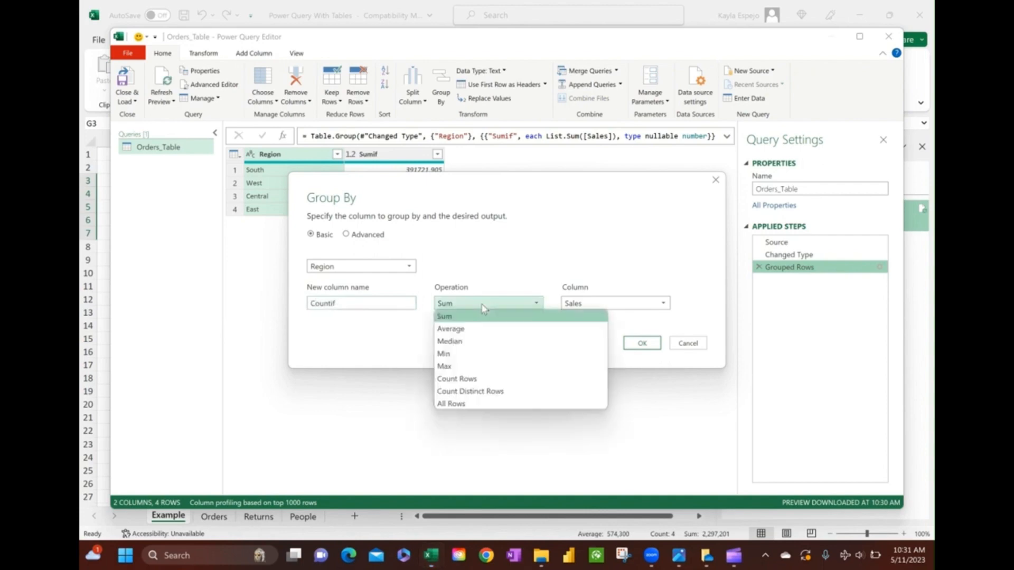
{"action": "left_click", "coordinate": [467, 379]}
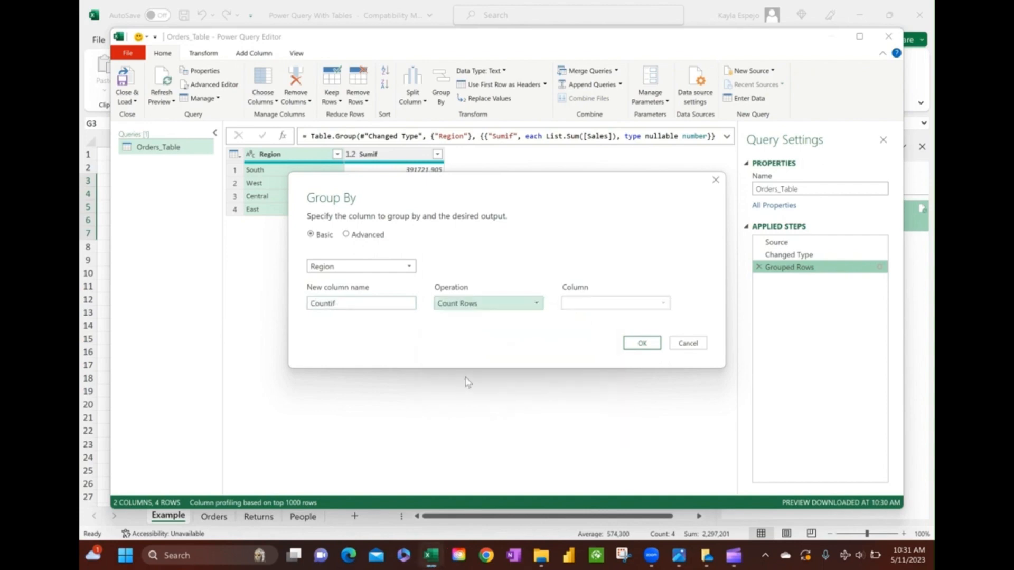
{"action": "left_click", "coordinate": [642, 345]}
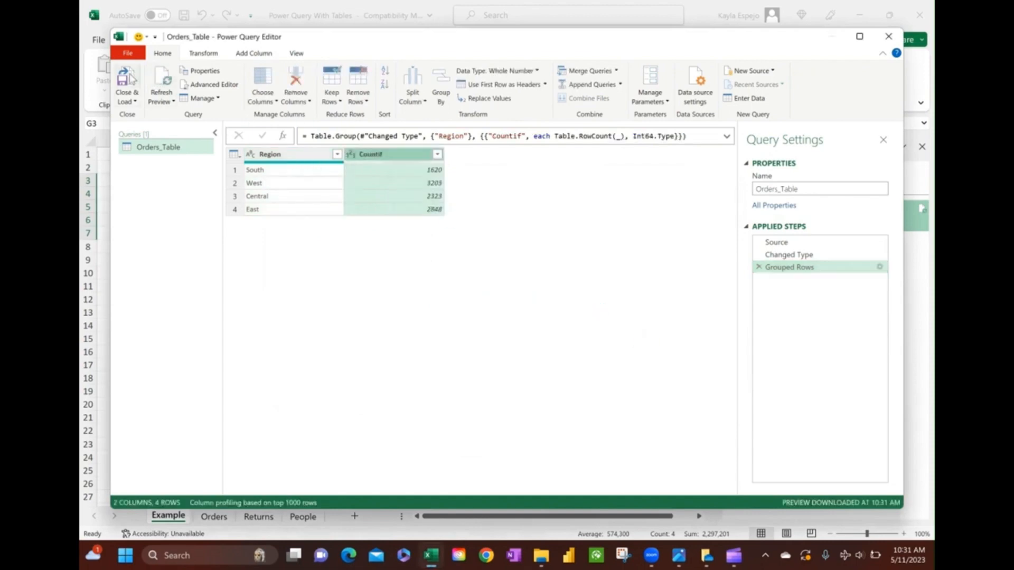
- Load the revised query back into the Example sheet and check the Countif values by region
{"action": "left_click", "coordinate": [127, 80]}
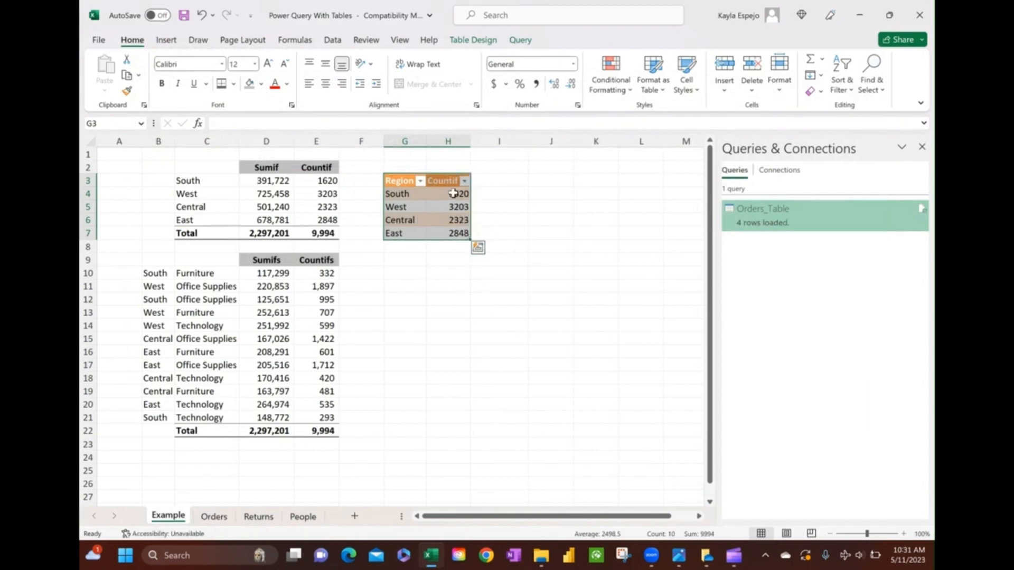
{"action": "left_click_drag", "start_coordinate": [458, 194], "coordinate": [449, 234]}
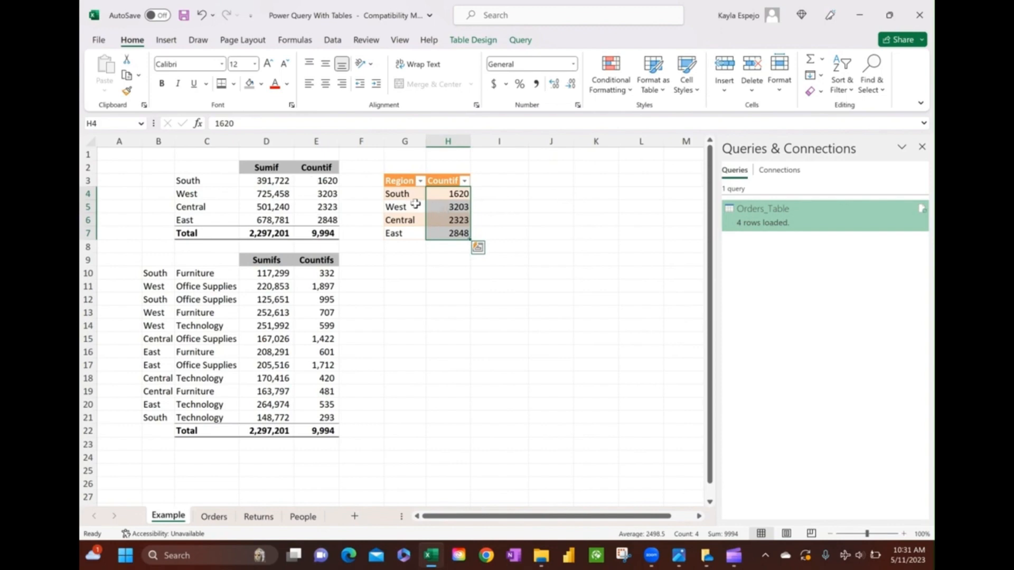
{"action": "left_click", "coordinate": [403, 260]}
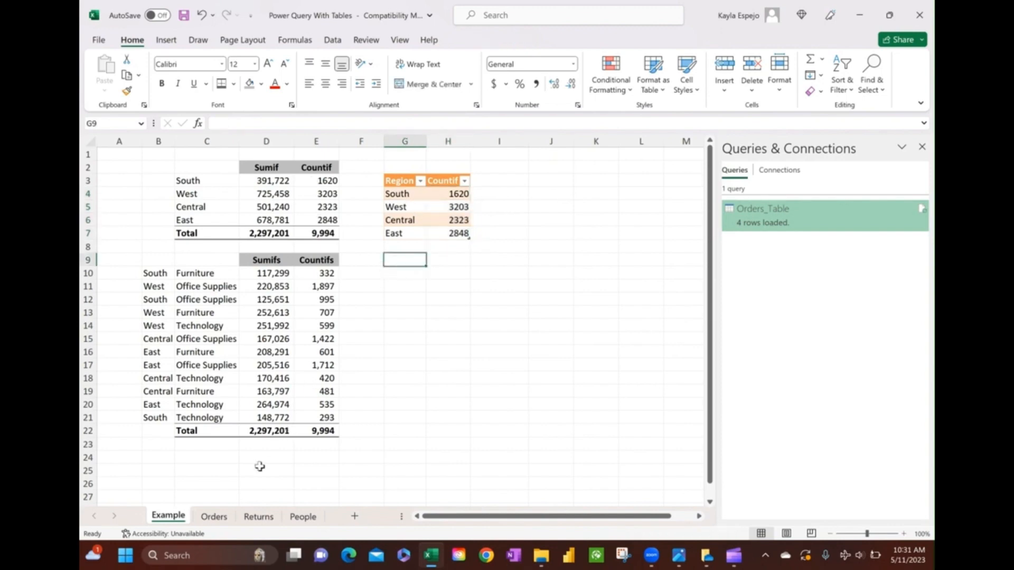
- Create a new Power Query query from the Orders sheet's table and open its Group By settings
{"action": "left_click", "coordinate": [214, 517]}
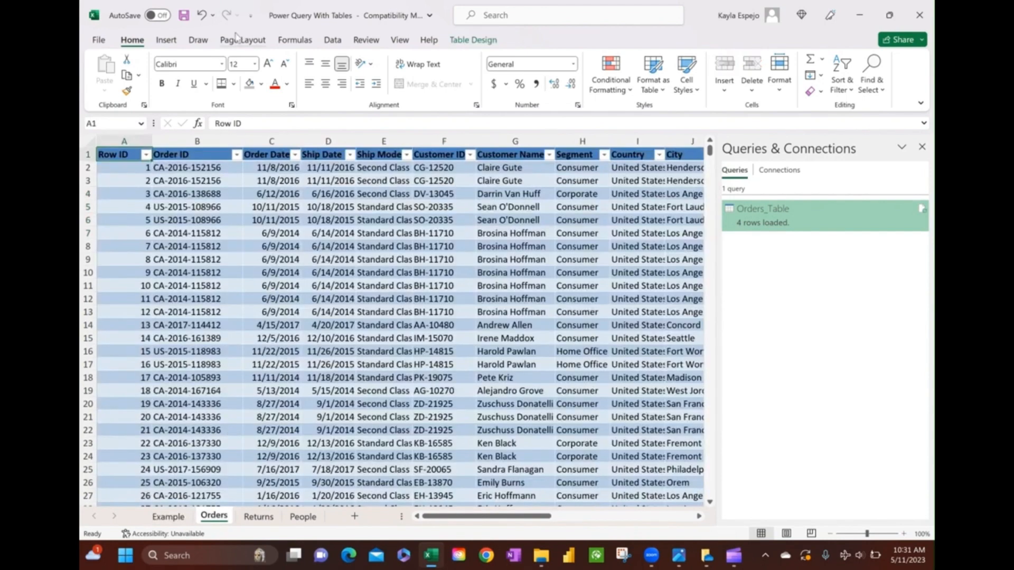
{"action": "left_click", "coordinate": [330, 42]}
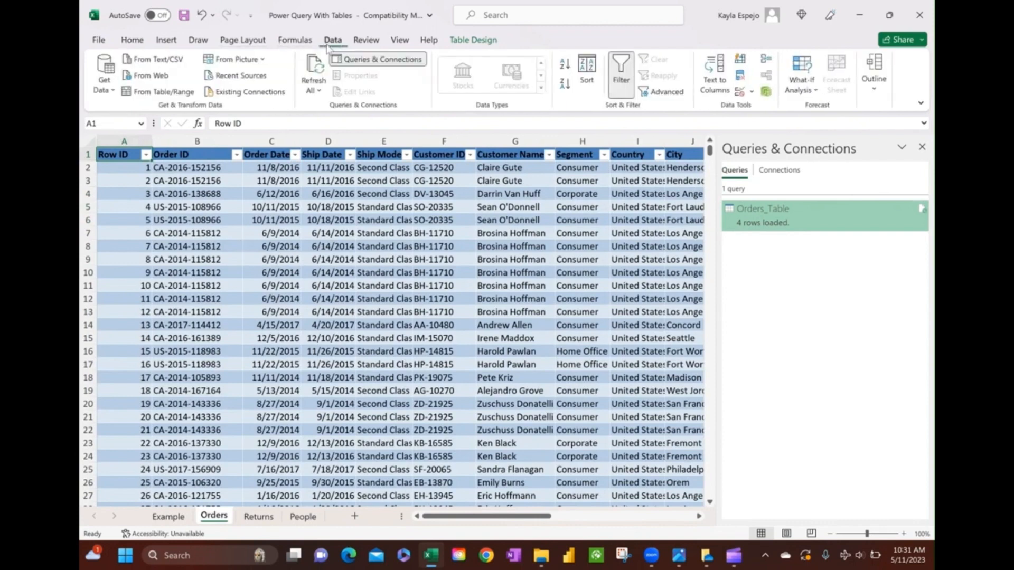
{"action": "left_click", "coordinate": [161, 92]}
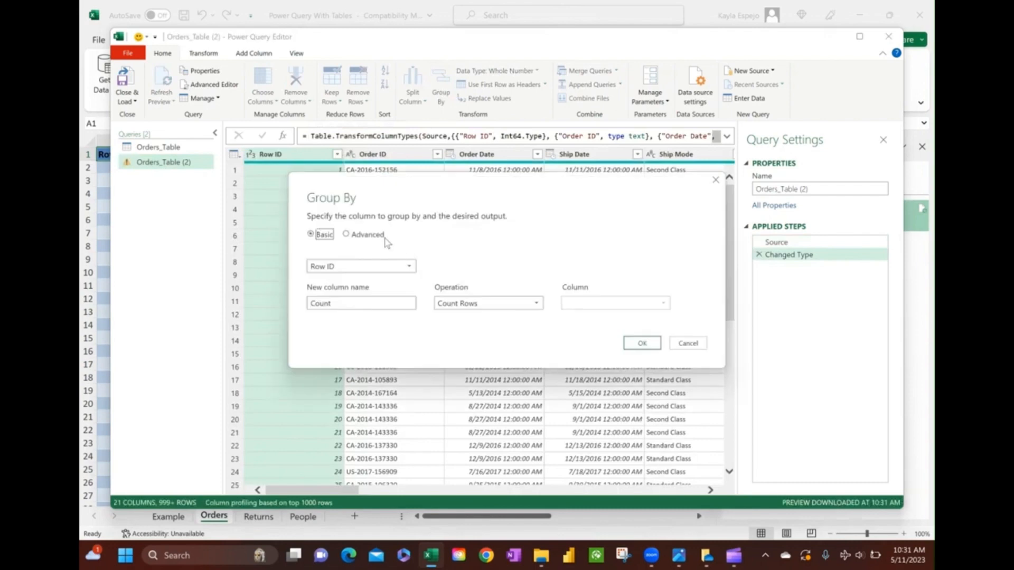
- Set the Group By to Advanced with Region and Category as the two grouping columns
{"action": "left_click", "coordinate": [346, 234]}
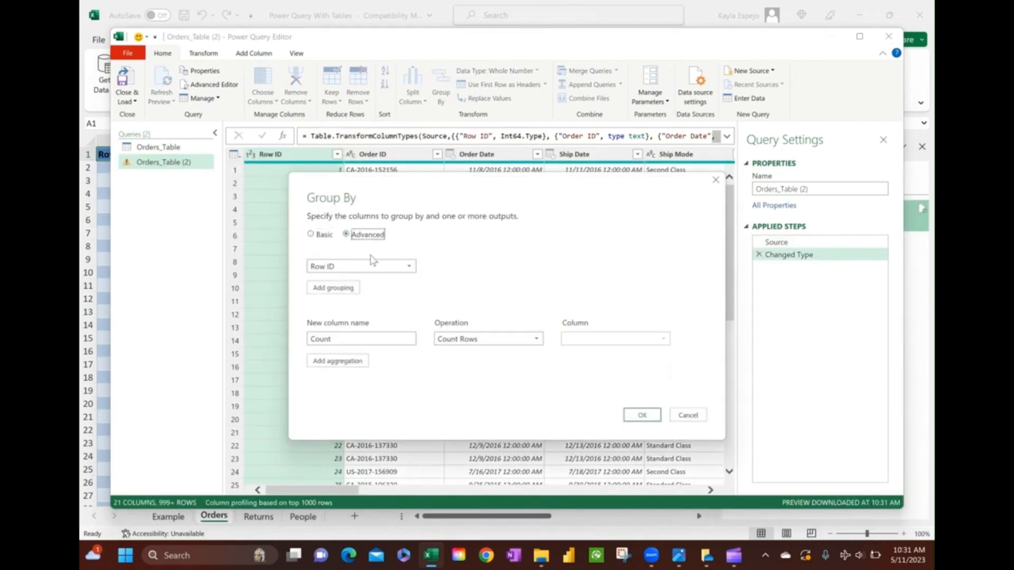
{"action": "left_click", "coordinate": [392, 272]}
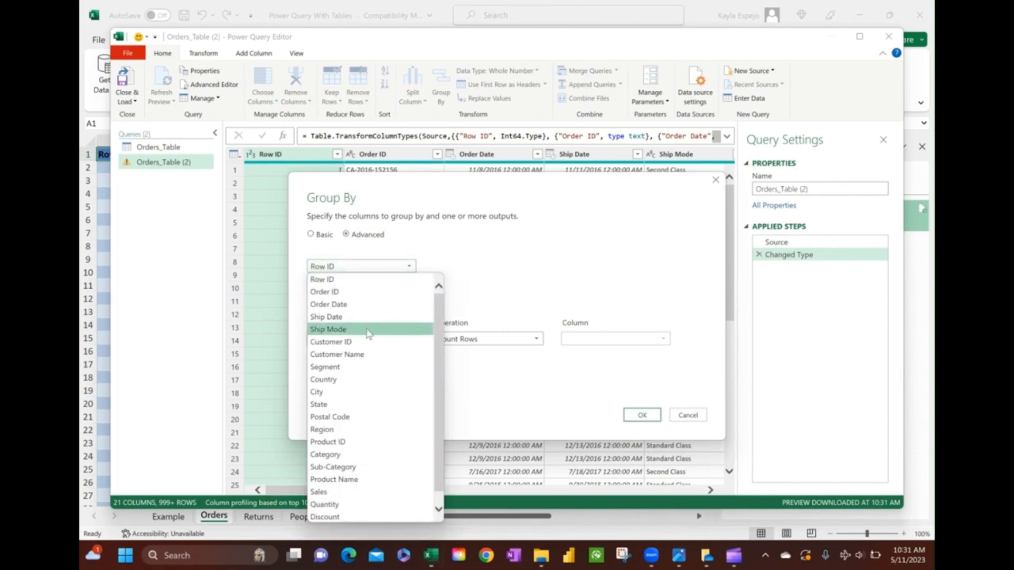
{"action": "left_click", "coordinate": [349, 429]}
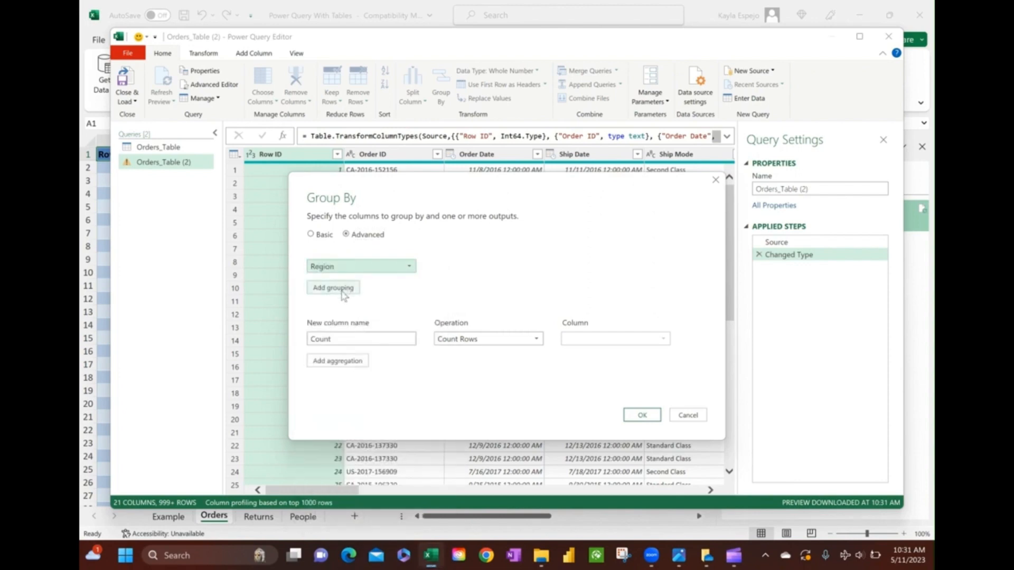
{"action": "left_click", "coordinate": [344, 290]}
{"action": "left_click", "coordinate": [364, 288]}
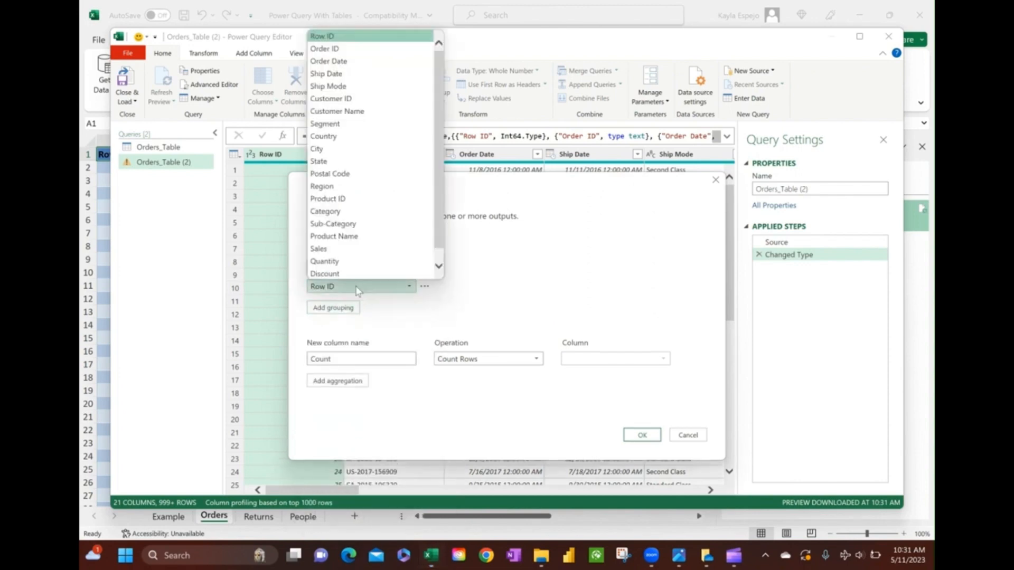
{"action": "left_click", "coordinate": [336, 212]}
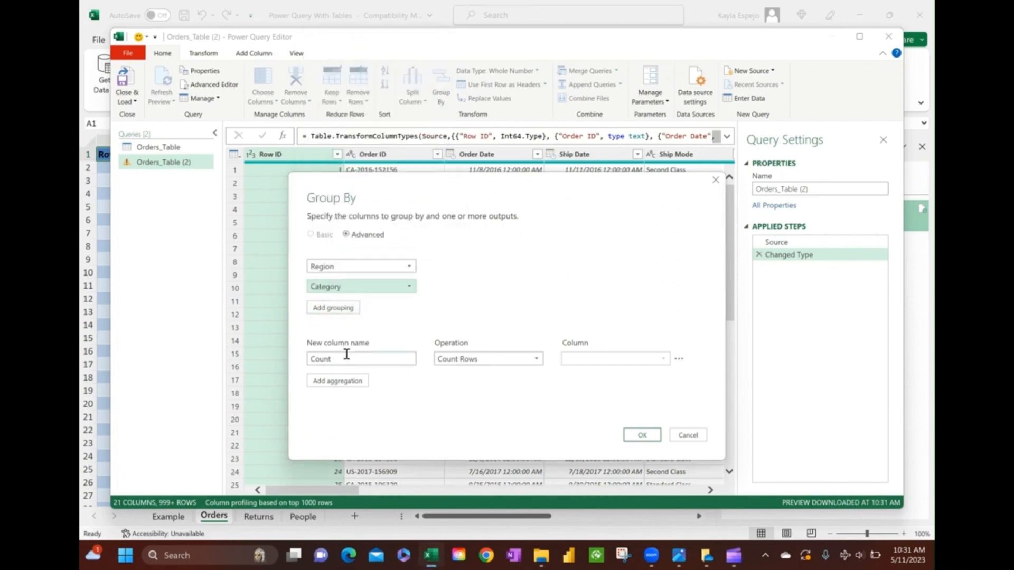
- Define the aggregation column Sumifs as the Sum of Sales and apply the grouping
{"action": "double_click", "coordinate": [347, 354]}
{"action": "type", "text": "Sumifs"}
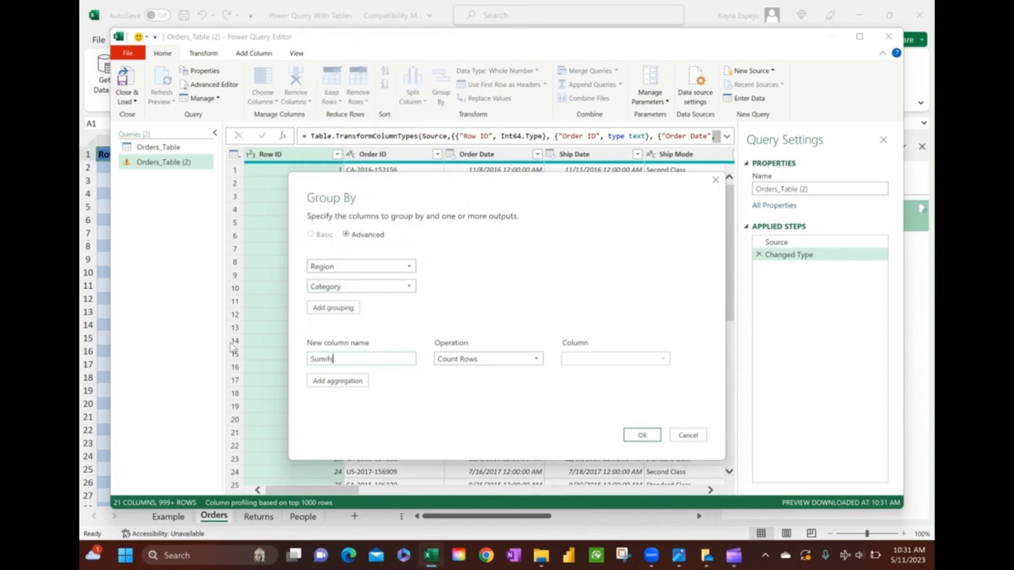
{"action": "left_click", "coordinate": [465, 360]}
{"action": "left_click", "coordinate": [455, 373]}
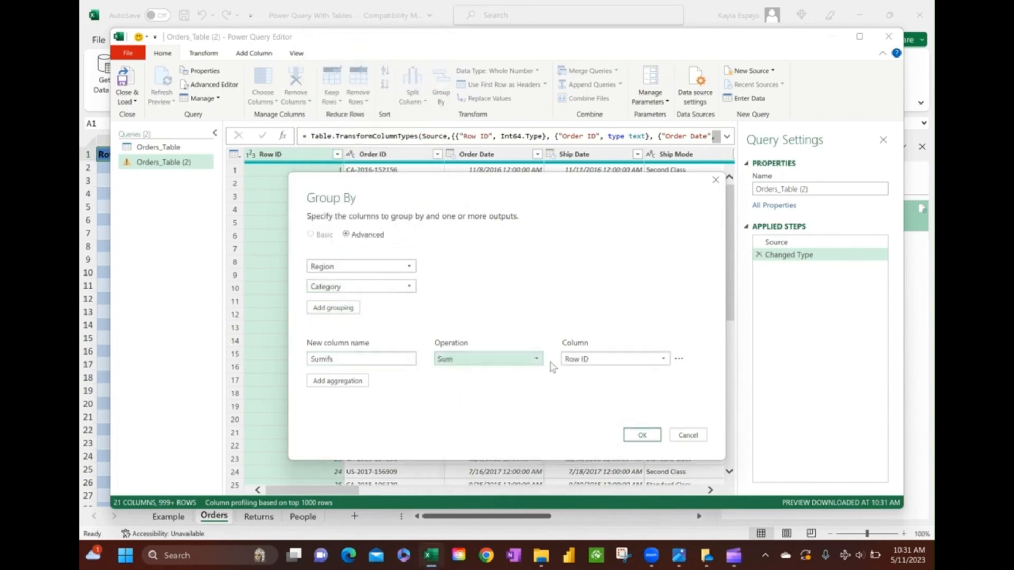
{"action": "left_click", "coordinate": [594, 360]}
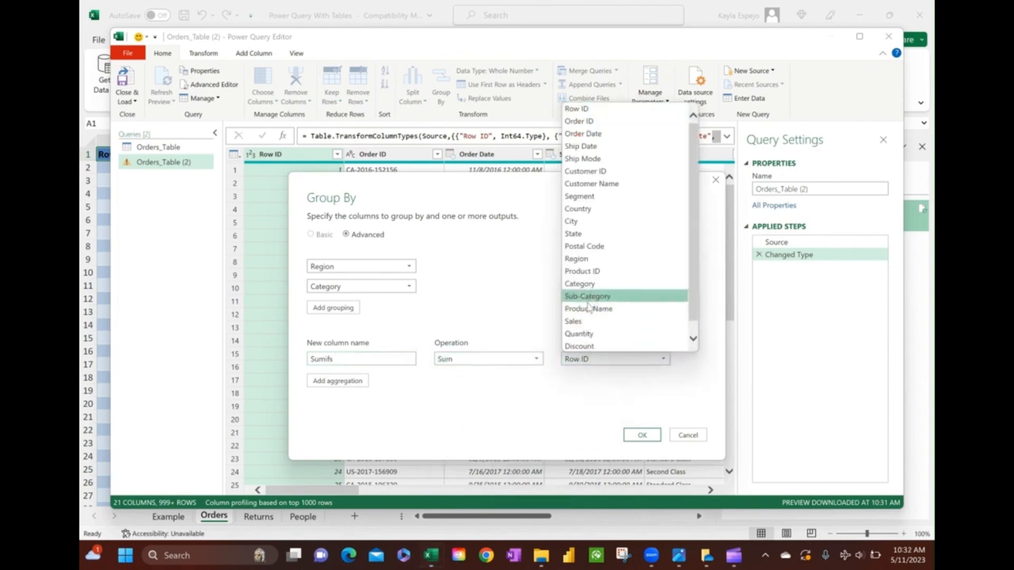
{"action": "left_click", "coordinate": [587, 322]}
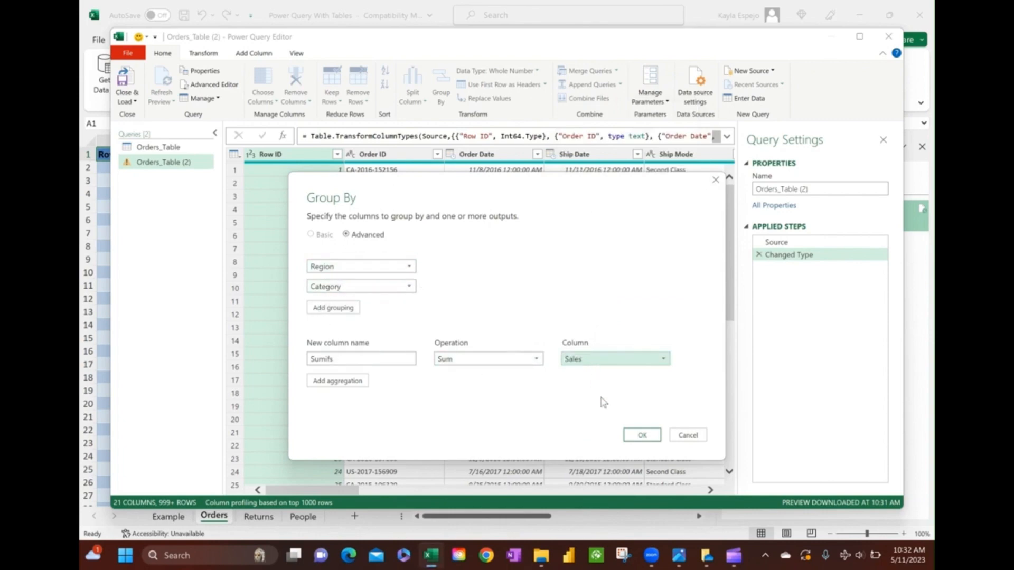
{"action": "left_click", "coordinate": [642, 437]}
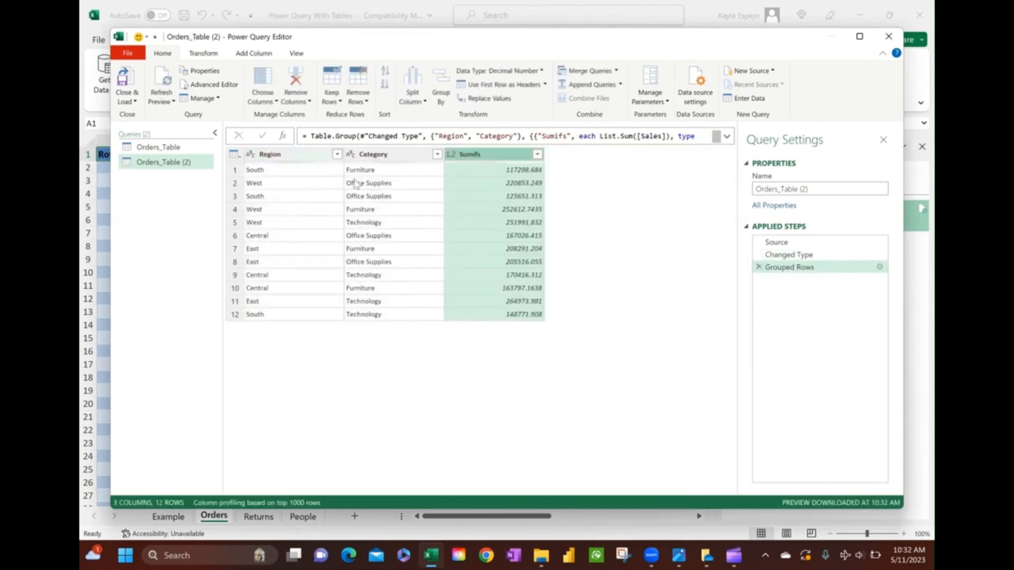
- Load the grouped query as a table into the existing Example worksheet at cell G9
{"action": "left_click", "coordinate": [128, 101]}
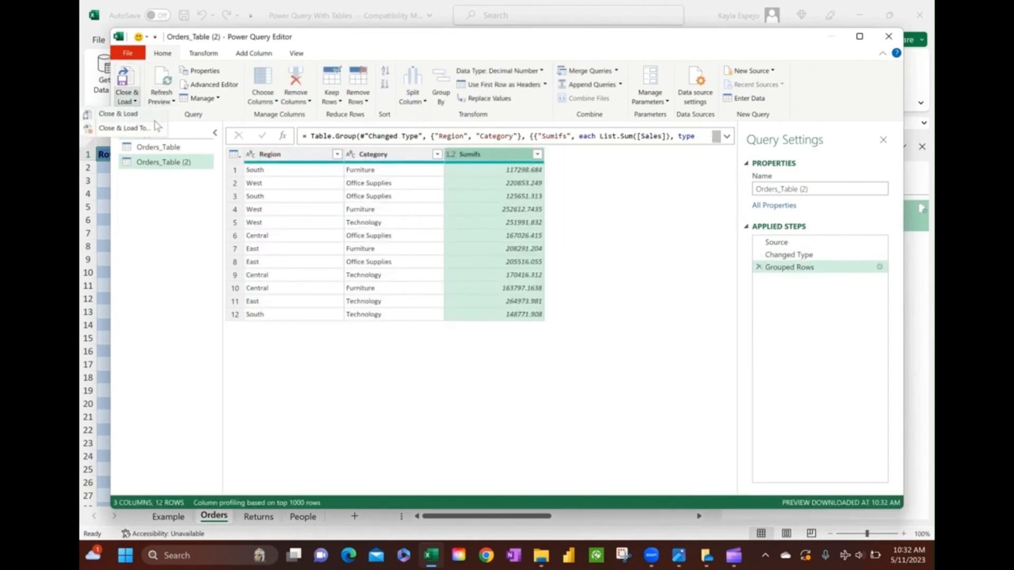
{"action": "left_click", "coordinate": [145, 128]}
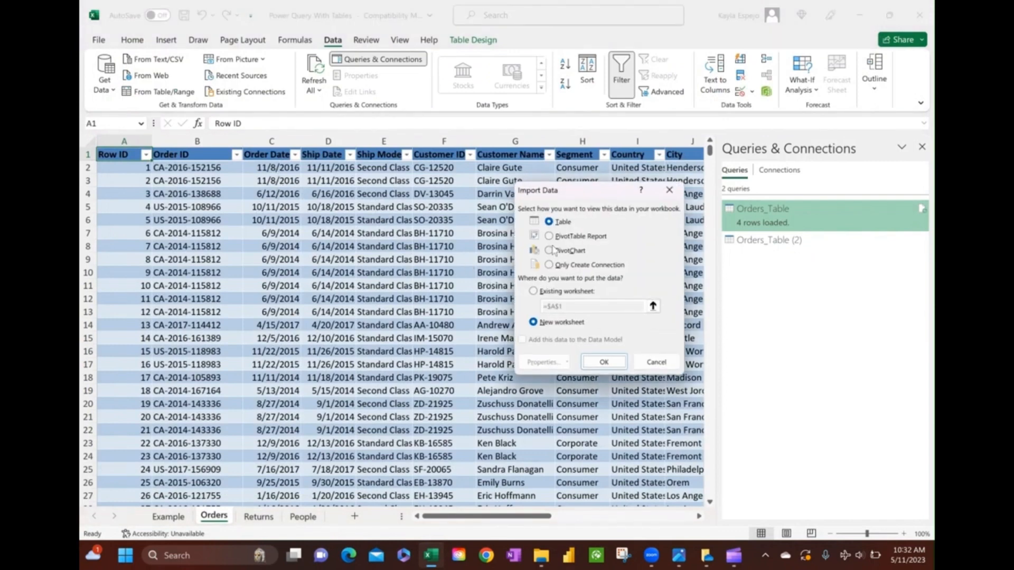
{"action": "left_click", "coordinate": [544, 302]}
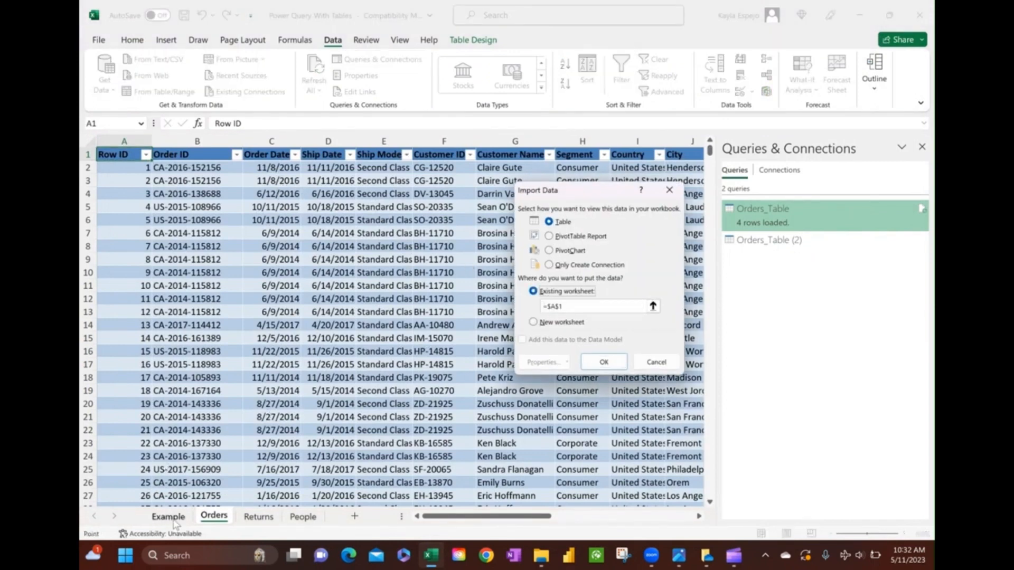
{"action": "left_click", "coordinate": [168, 517]}
{"action": "left_click", "coordinate": [405, 263]}
{"action": "left_click", "coordinate": [603, 362]}
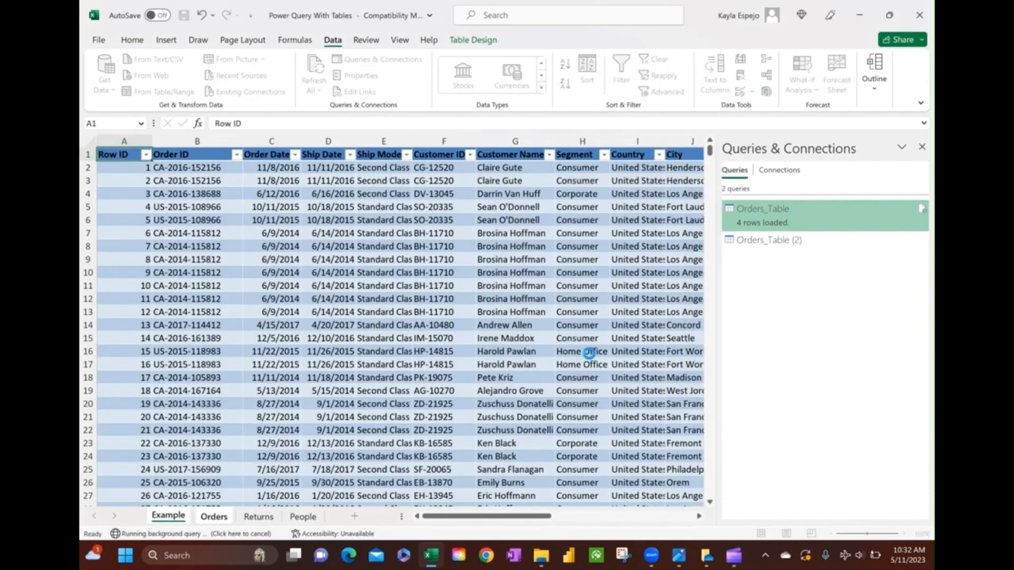
- Format the loaded Sumifs values in I10:I21 in comma style with no decimal places
{"action": "left_click", "coordinate": [515, 255]}
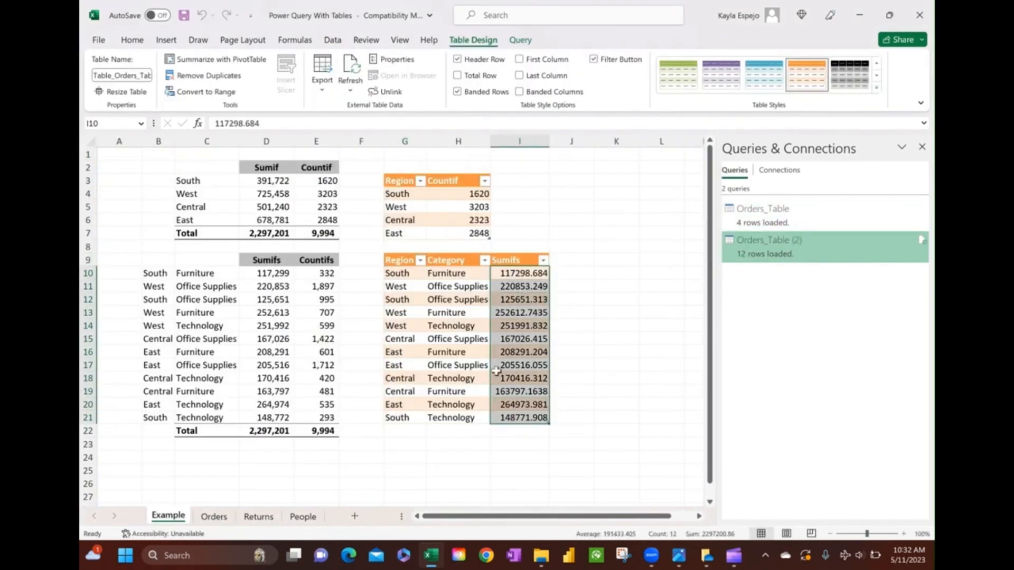
{"action": "left_click", "coordinate": [132, 40]}
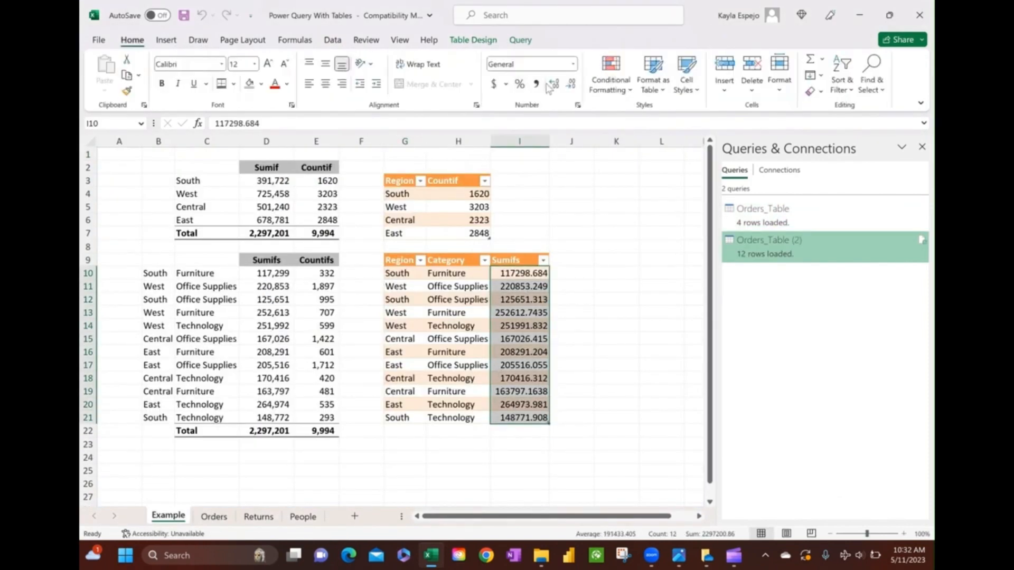
{"action": "left_click", "coordinate": [536, 84]}
{"action": "left_click", "coordinate": [571, 86]}
{"action": "left_click", "coordinate": [570, 86]}
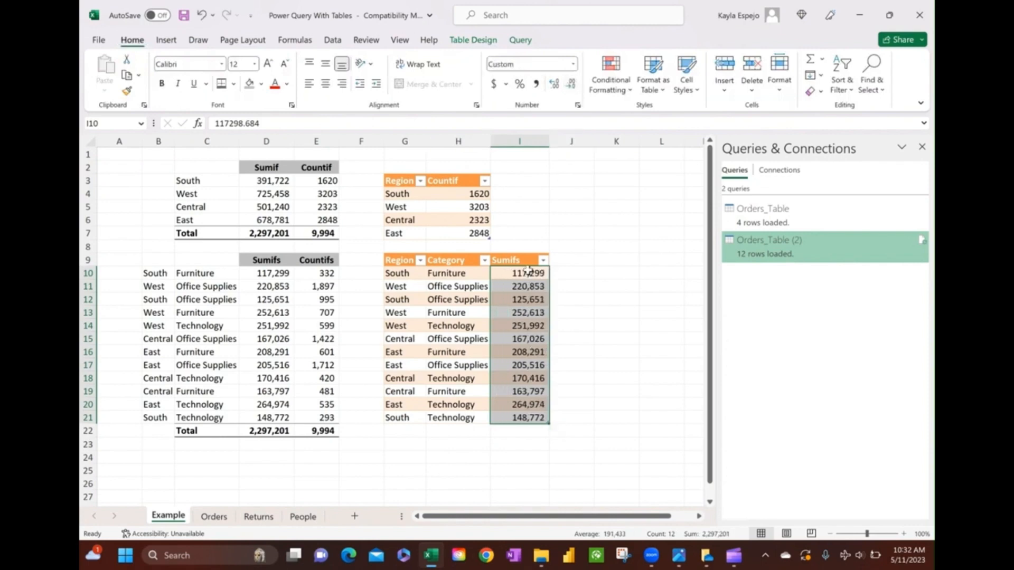
- Edit the Grouped Rows step of the Orders_Table (2) query so its output column is Countifs using Count Rows
{"action": "left_click", "coordinate": [782, 248]}
{"action": "double_click", "coordinate": [782, 248]}
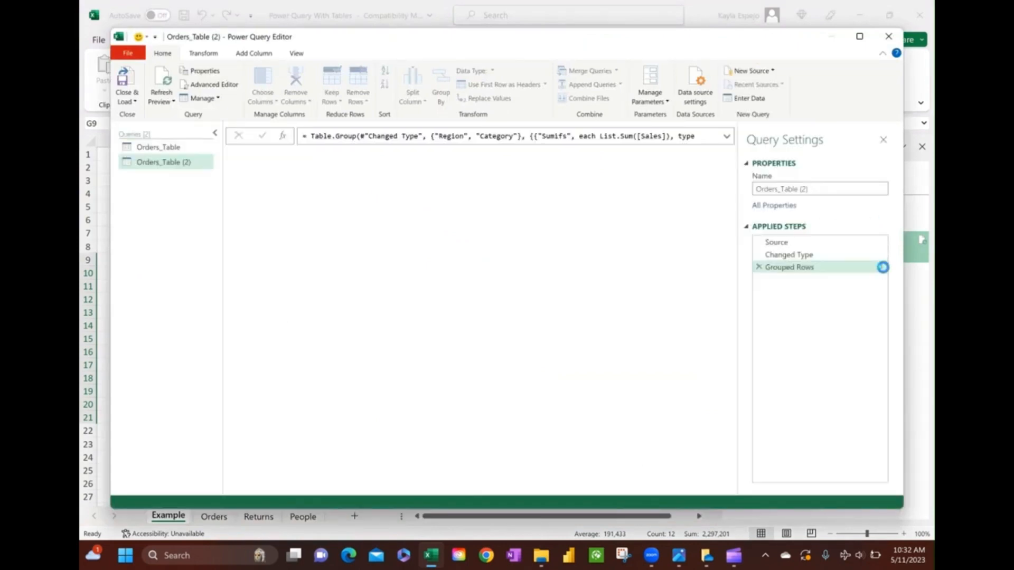
{"action": "left_click", "coordinate": [880, 268]}
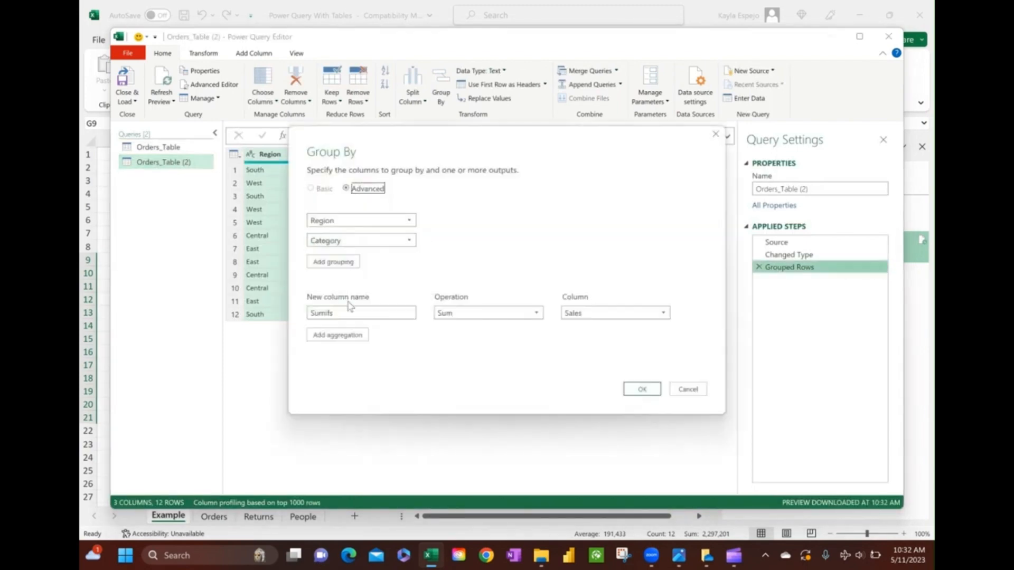
{"action": "double_click", "coordinate": [351, 313]}
{"action": "type", "text": "Count"}
{"action": "left_click", "coordinate": [473, 313]}
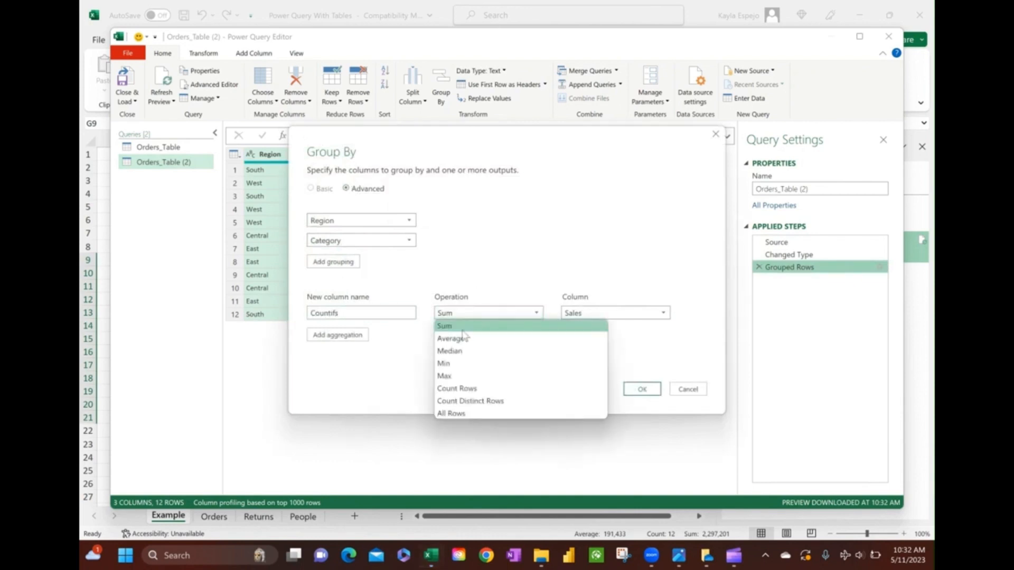
{"action": "left_click", "coordinate": [457, 389]}
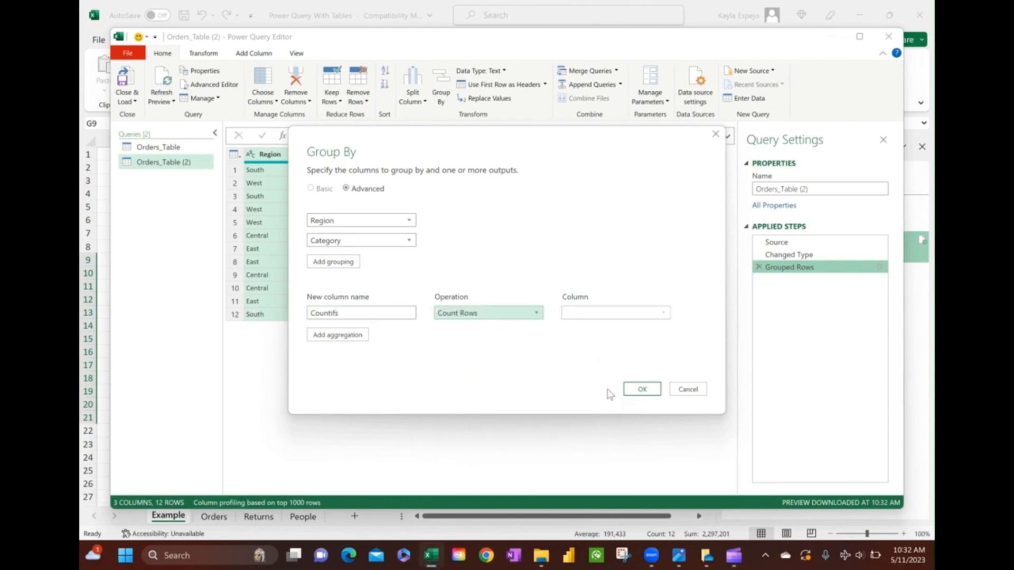
{"action": "left_click", "coordinate": [641, 388]}
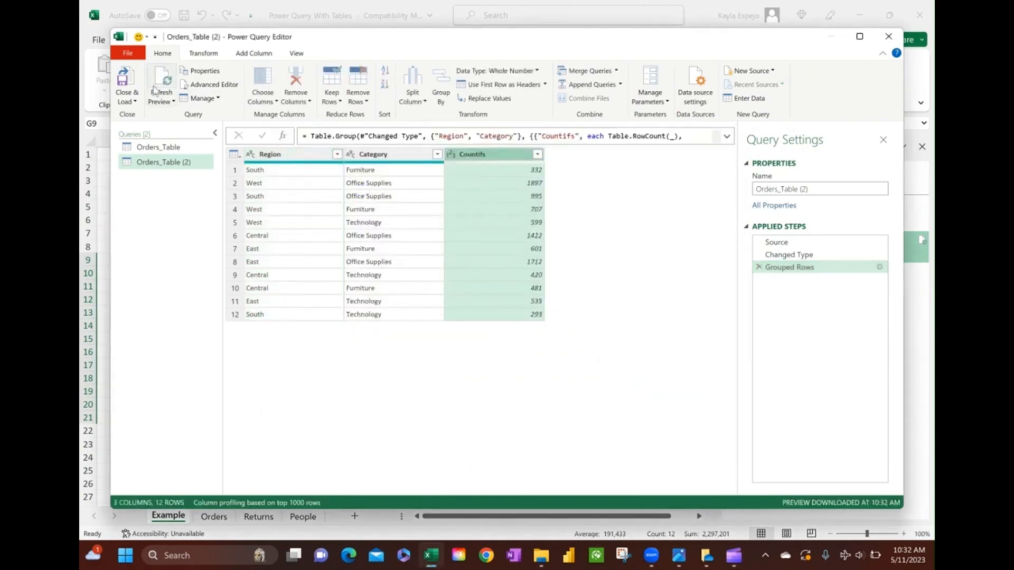
- Load the revised query back into the Example sheet and compare its Countifs values with the formula-based Countifs in E10:E21
{"action": "left_click", "coordinate": [125, 79]}
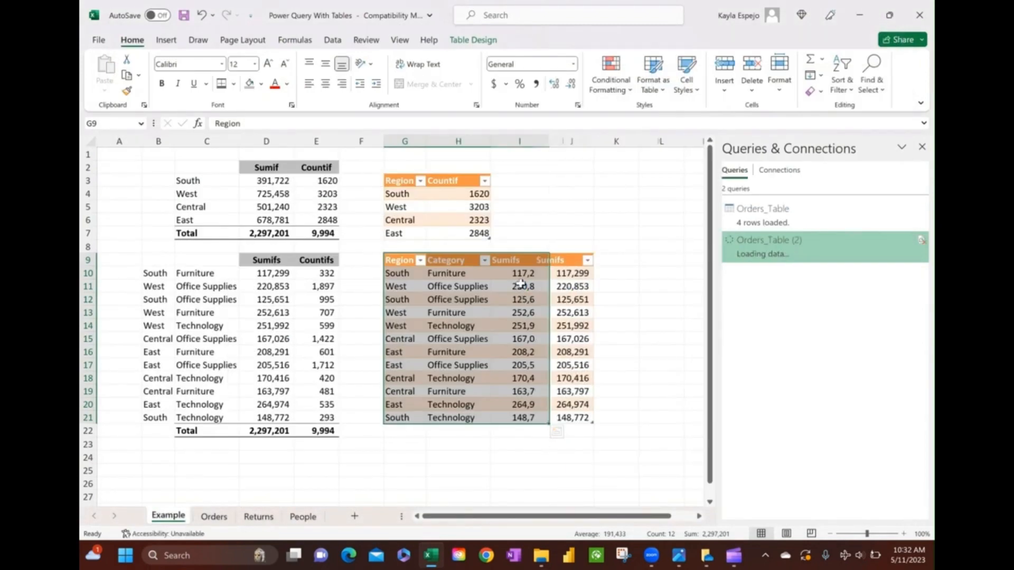
{"action": "left_click_drag", "start_coordinate": [528, 274], "coordinate": [527, 417]}
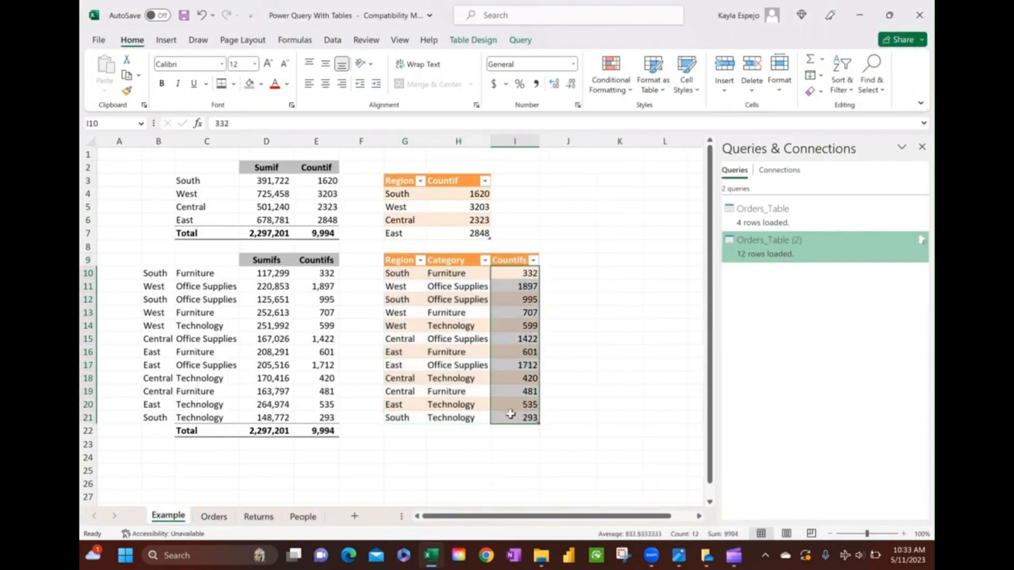
{"action": "left_click_drag", "start_coordinate": [317, 273], "coordinate": [316, 420]}
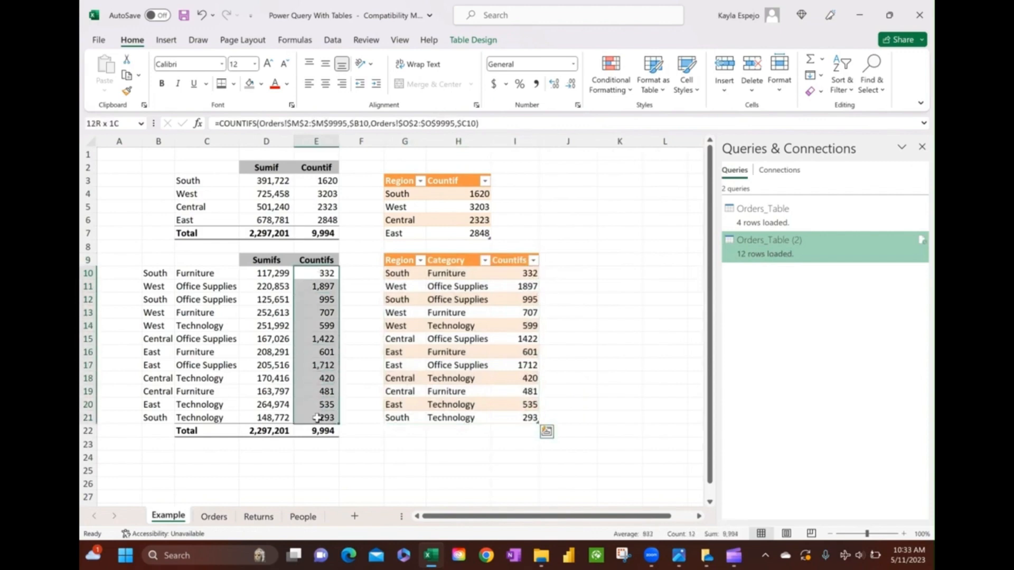
{"action": "left_click", "coordinate": [488, 287]}
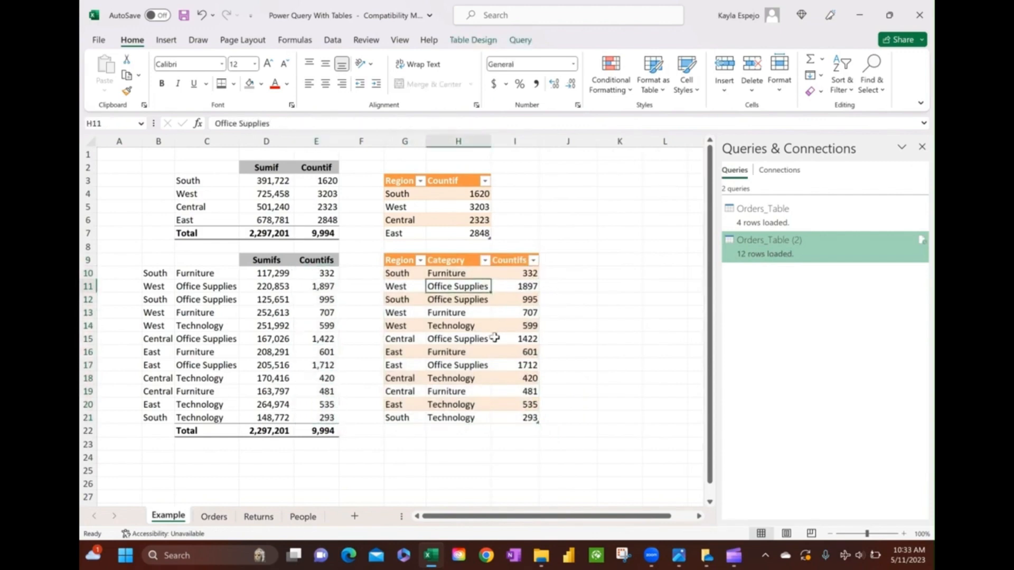